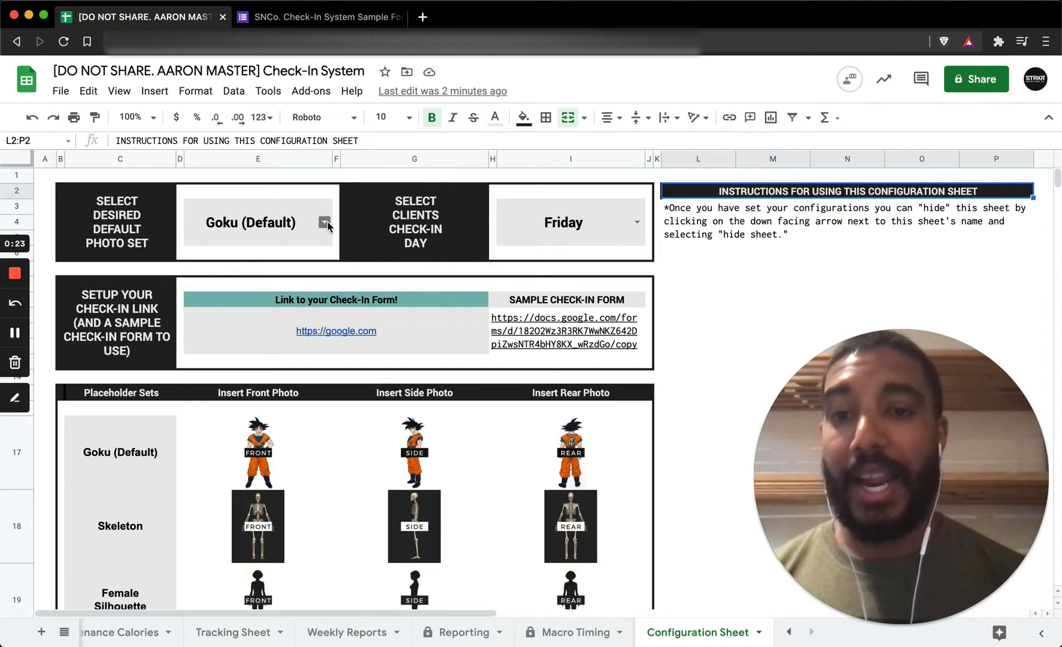
Examine the Goku front, side and rear placeholder photos and the other placeholder sets on the Configuration Sheet
{"action": "left_click", "coordinate": [270, 435]}
{"action": "left_click", "coordinate": [398, 443]}
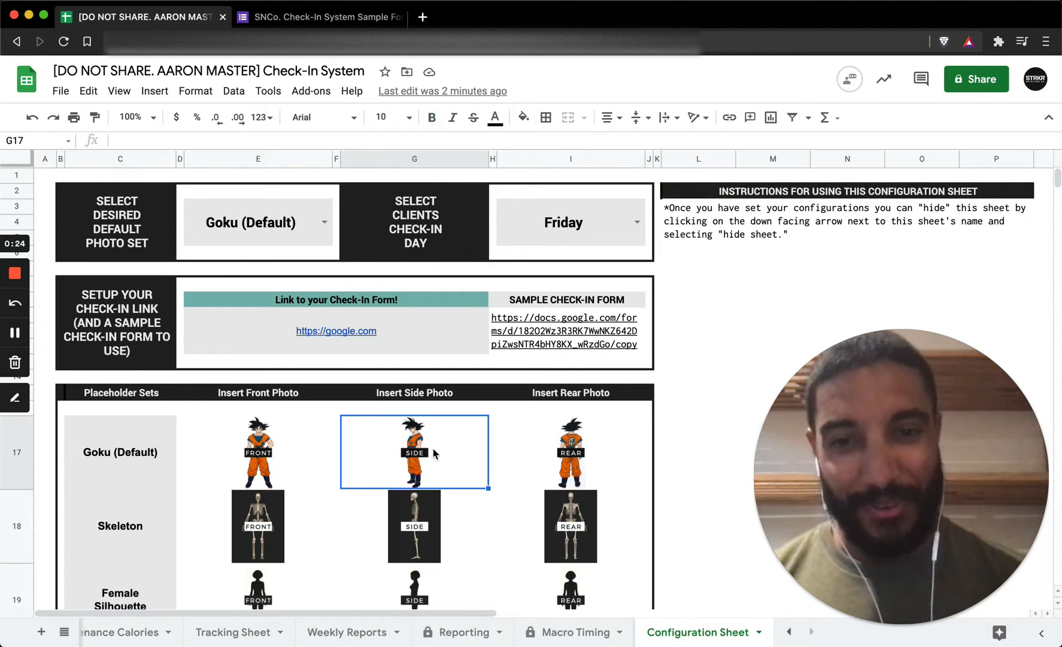
{"action": "left_click", "coordinate": [525, 460]}
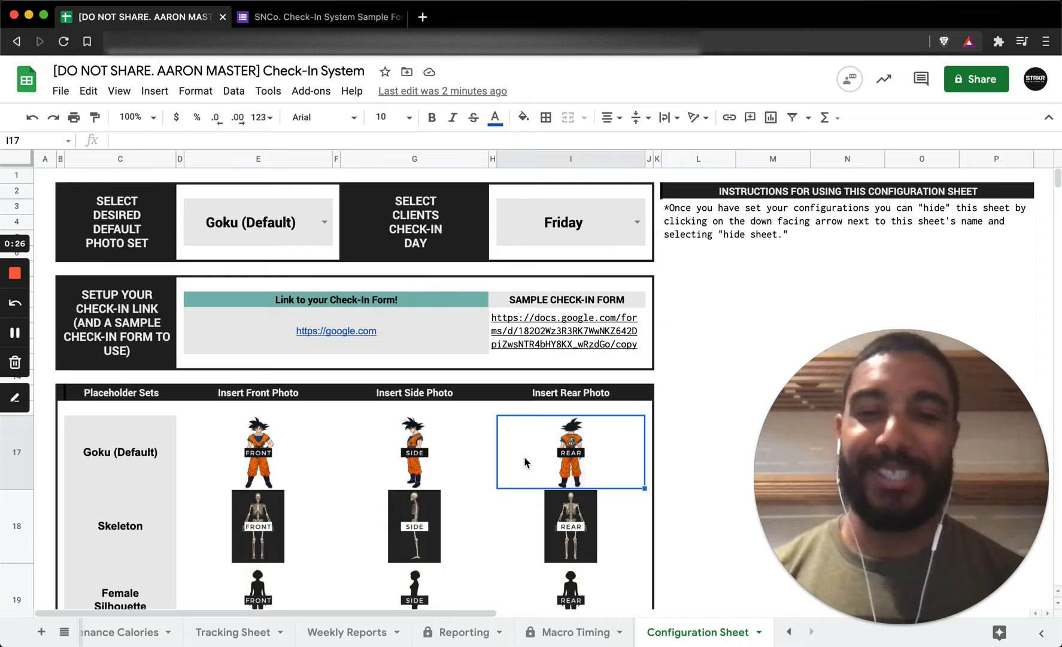
{"action": "left_click", "coordinate": [418, 461]}
{"action": "left_click", "coordinate": [278, 458]}
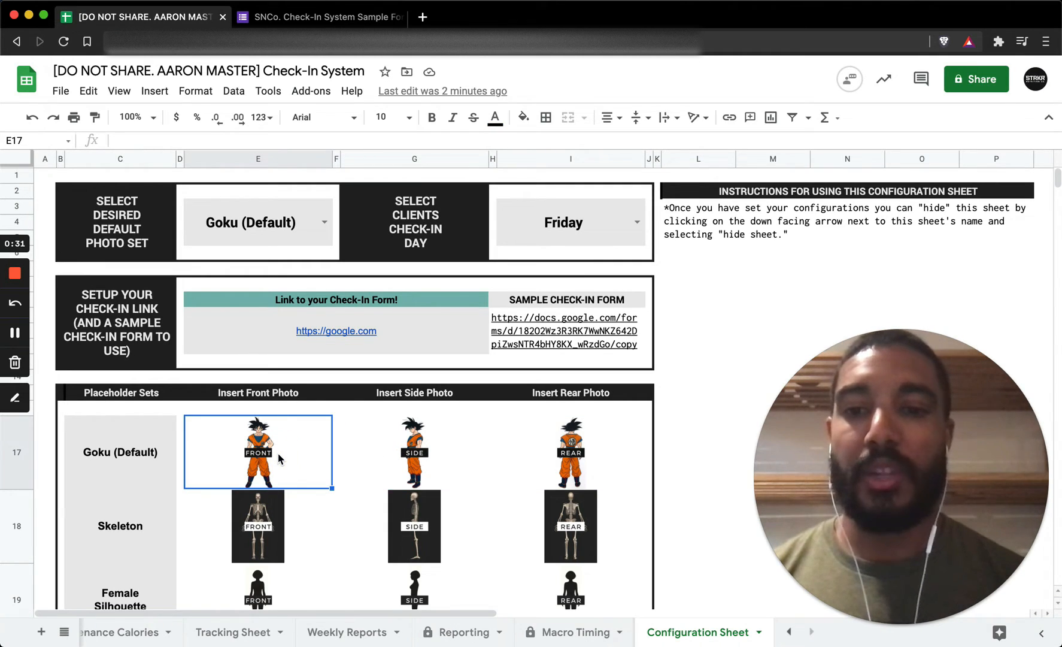
{"action": "scroll", "coordinate": [278, 459], "scroll_direction": "down", "scroll_amount": 2}
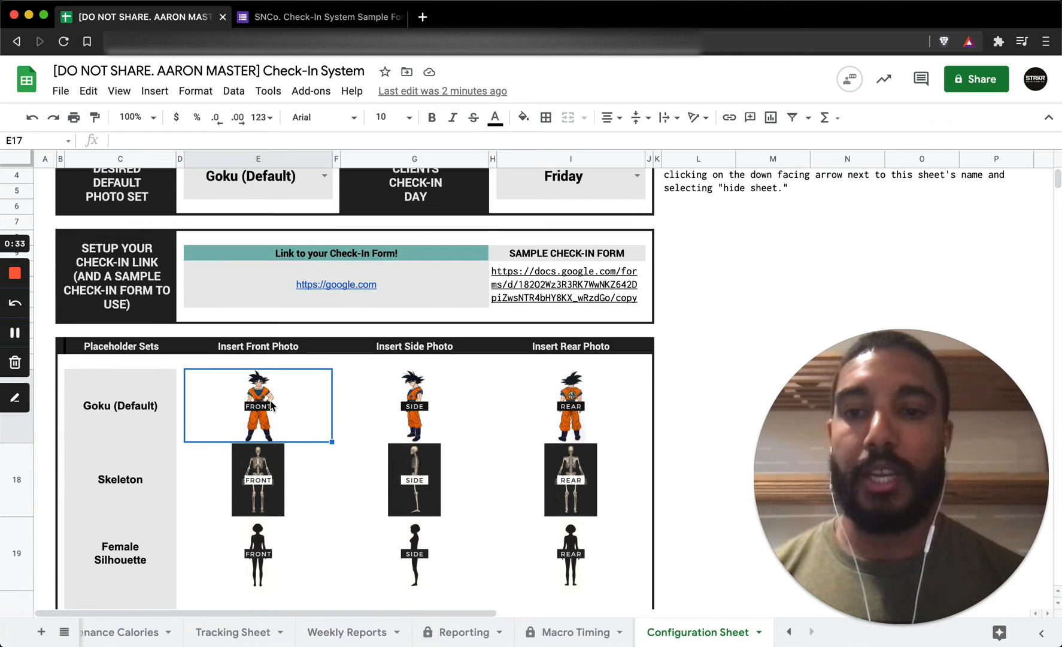
{"action": "scroll", "coordinate": [273, 413], "scroll_direction": "down", "scroll_amount": 2}
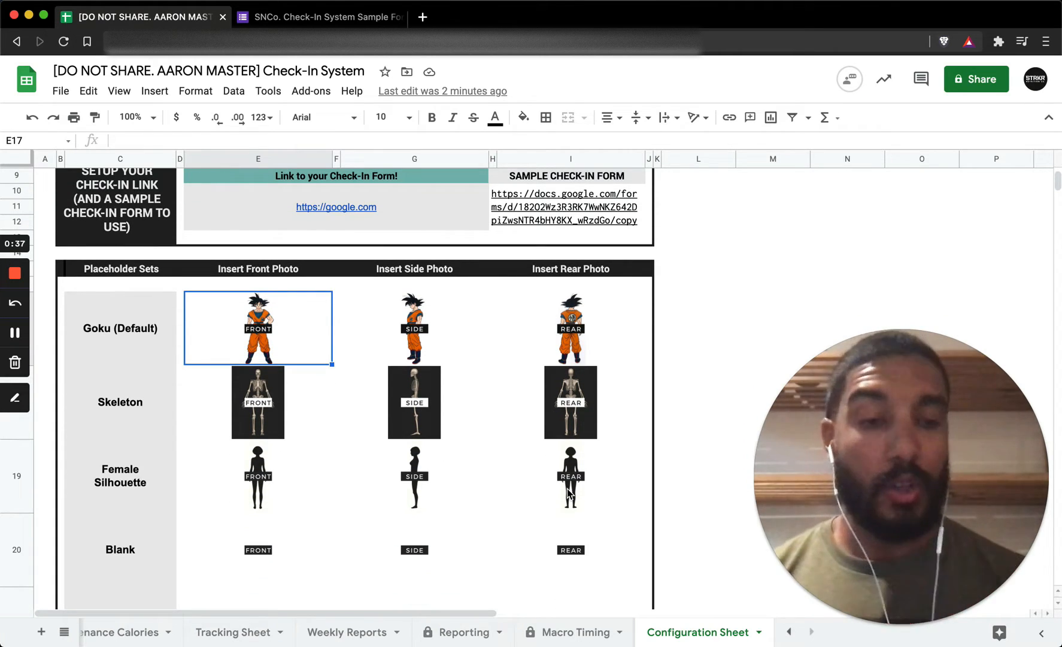
Examine how the default placeholder photos appear in the dated reports on the Weekly Reports sheet
{"action": "left_click", "coordinate": [338, 632]}
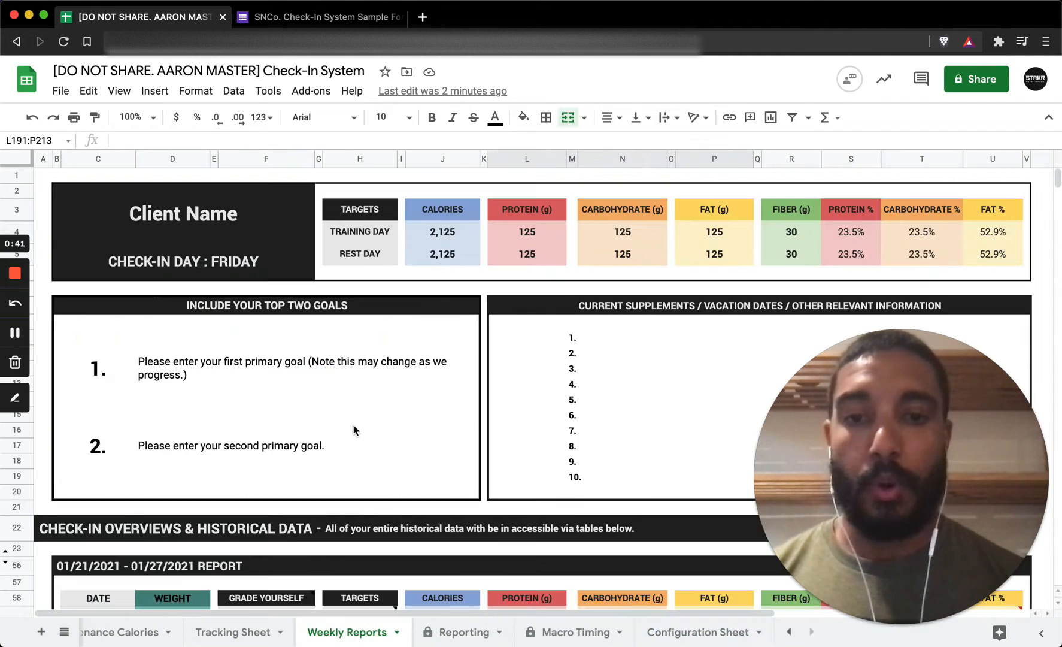
{"action": "scroll", "coordinate": [353, 425], "scroll_direction": "down", "scroll_amount": 10}
{"action": "scroll", "coordinate": [354, 425], "scroll_direction": "down", "scroll_amount": 7}
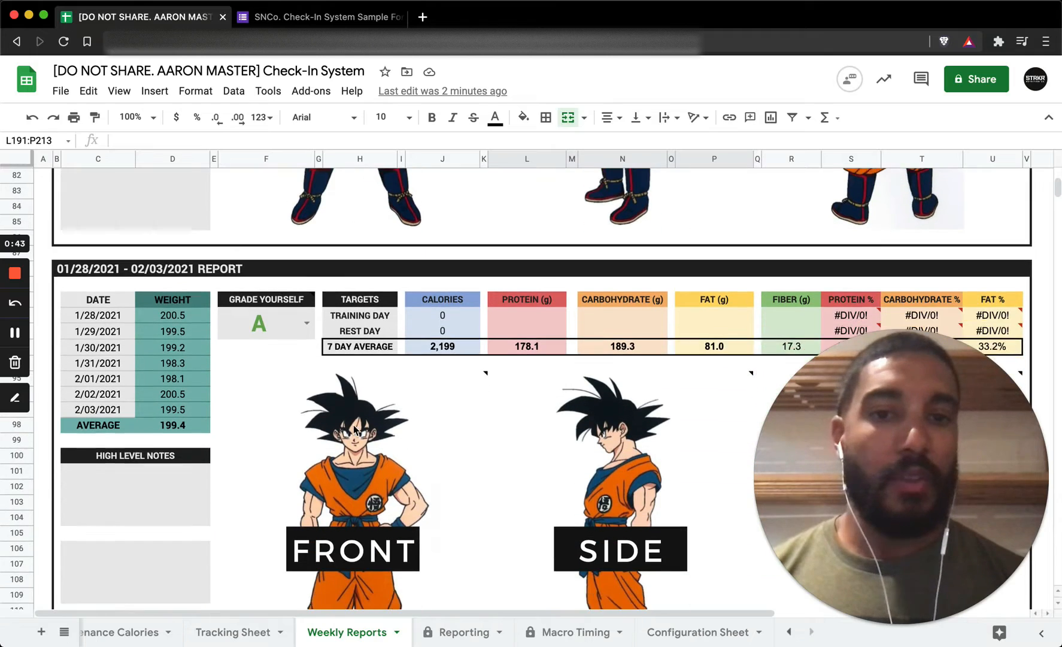
{"action": "scroll", "coordinate": [443, 461], "scroll_direction": "down", "scroll_amount": 2}
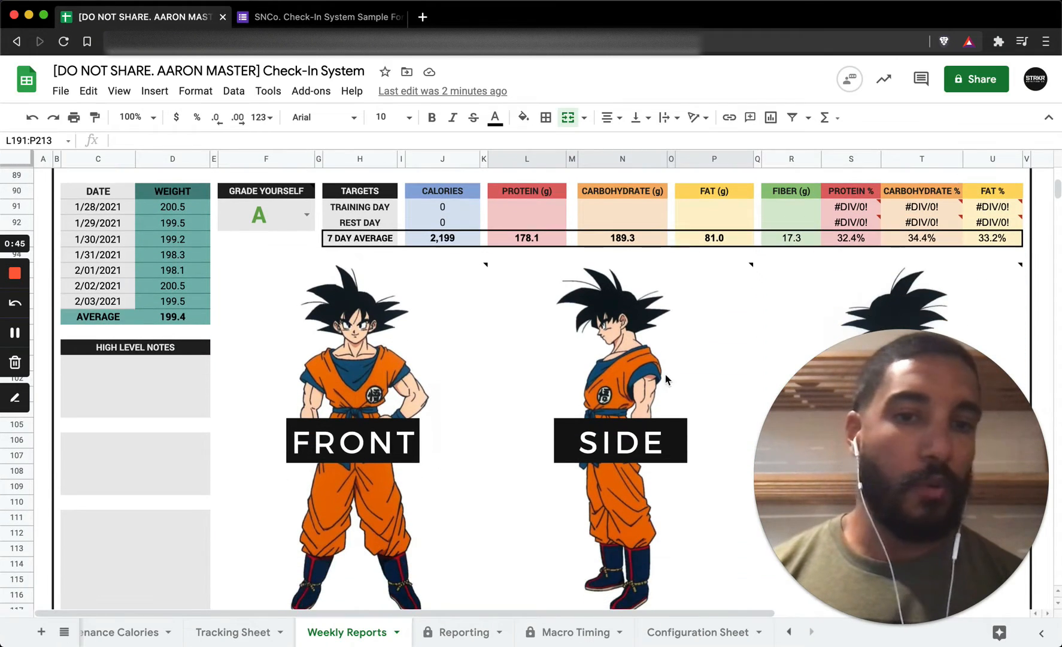
{"action": "scroll", "coordinate": [659, 359], "scroll_direction": "up", "scroll_amount": 5}
{"action": "scroll", "coordinate": [658, 359], "scroll_direction": "up", "scroll_amount": 15}
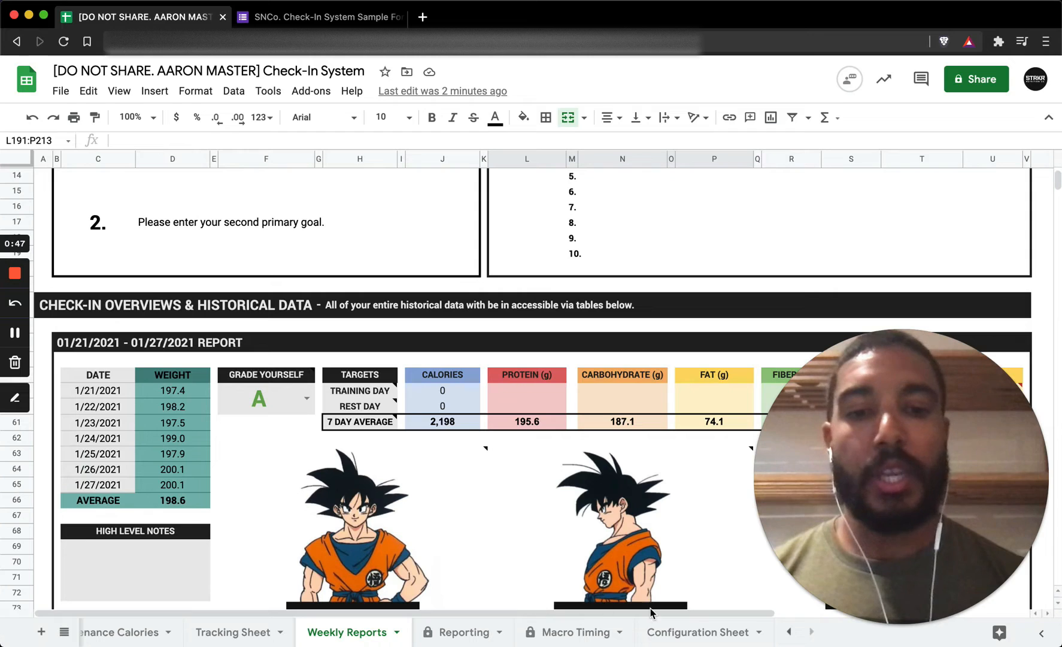
Set the default photo set to Blank on the Configuration Sheet
{"action": "left_click", "coordinate": [699, 632]}
{"action": "scroll", "coordinate": [415, 440], "scroll_direction": "up", "scroll_amount": 3}
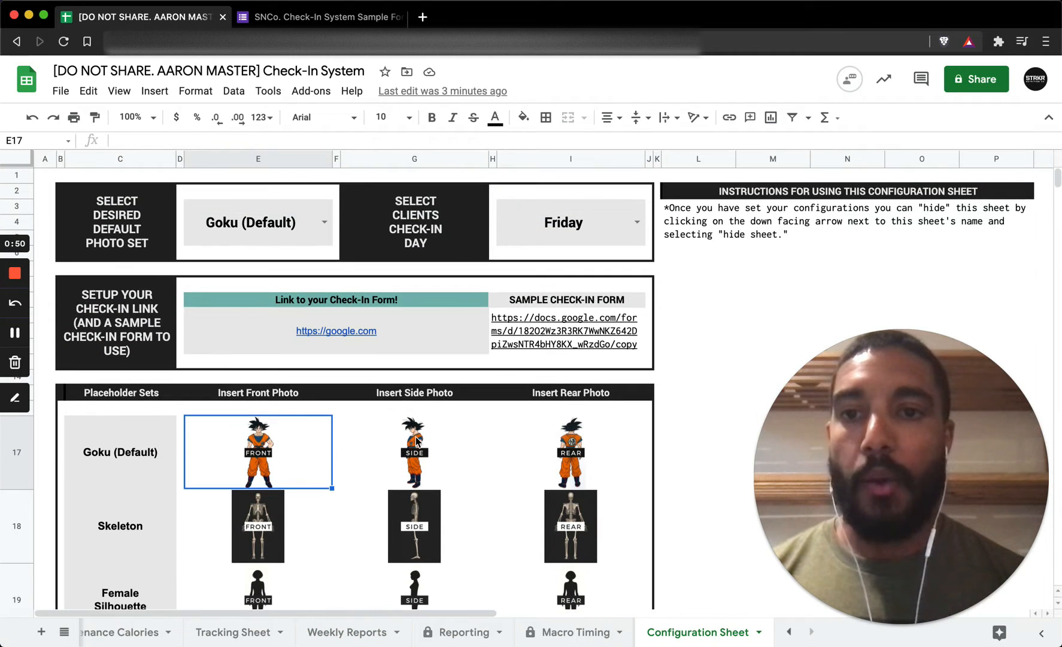
{"action": "left_click", "coordinate": [324, 221]}
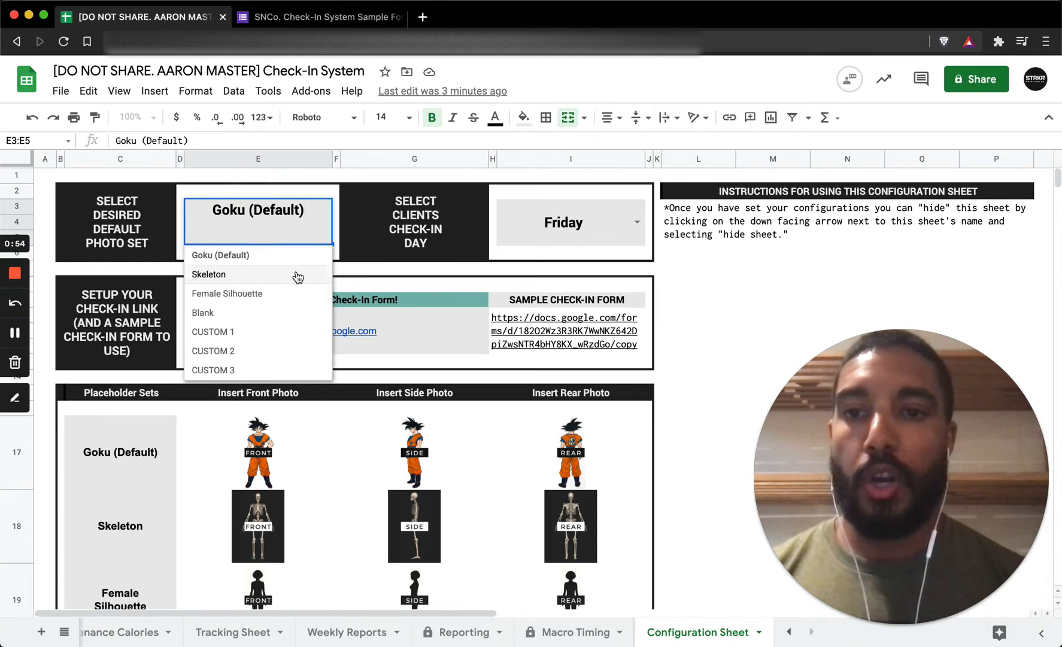
{"action": "left_click", "coordinate": [294, 312]}
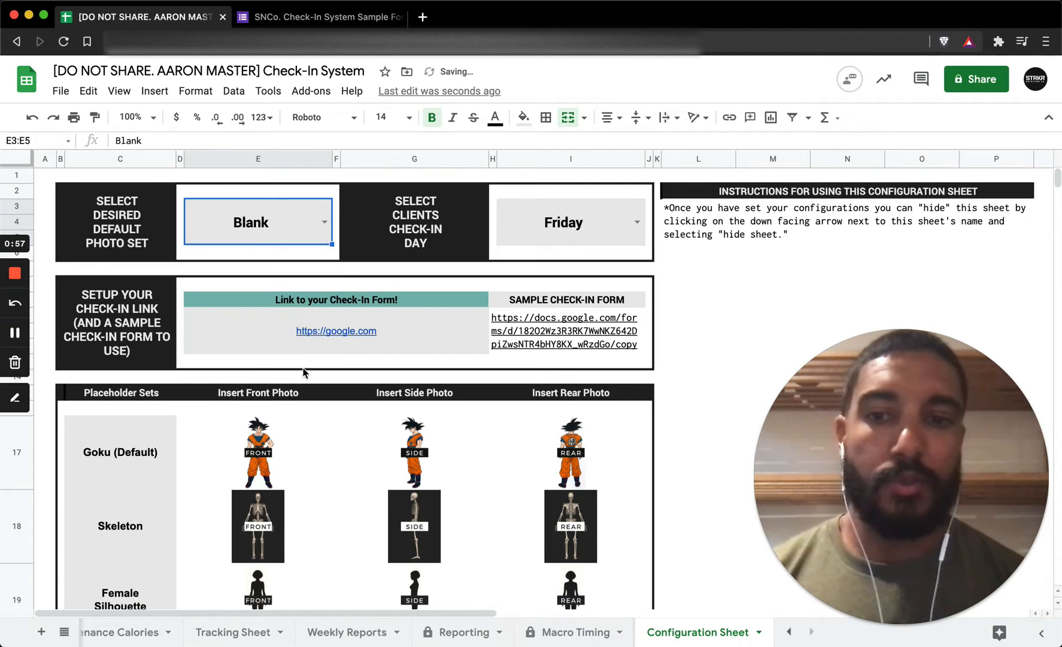
Compare the Blank placeholder row with the photo areas of the dated reports on the Weekly Reports sheet
{"action": "scroll", "coordinate": [286, 328], "scroll_direction": "down", "scroll_amount": 1}
{"action": "scroll", "coordinate": [107, 589], "scroll_direction": "down", "scroll_amount": 2}
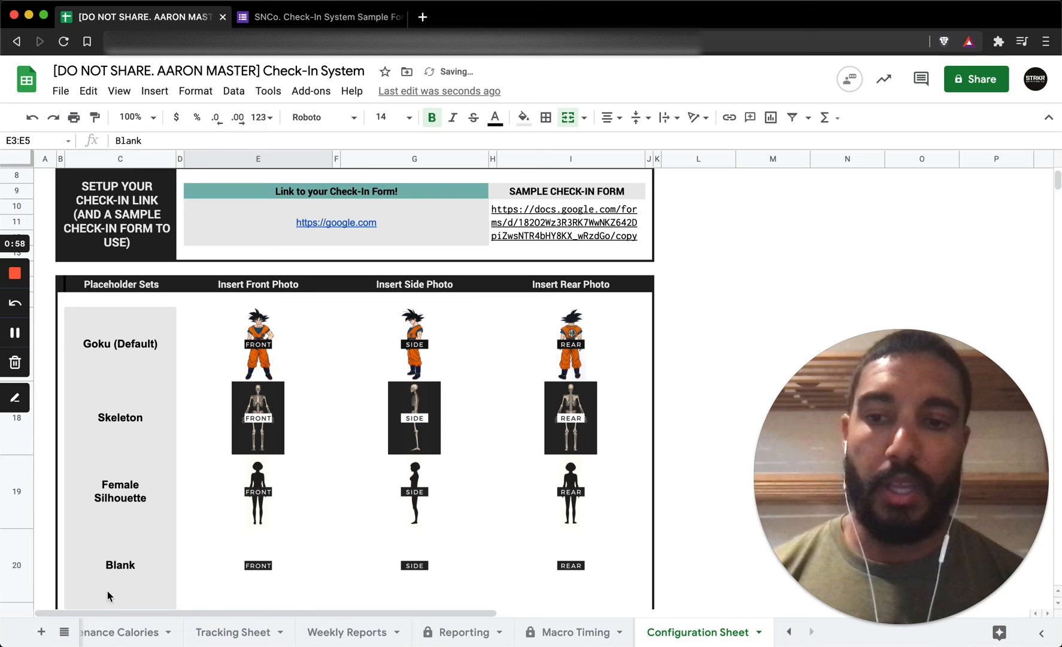
{"action": "left_click", "coordinate": [135, 568]}
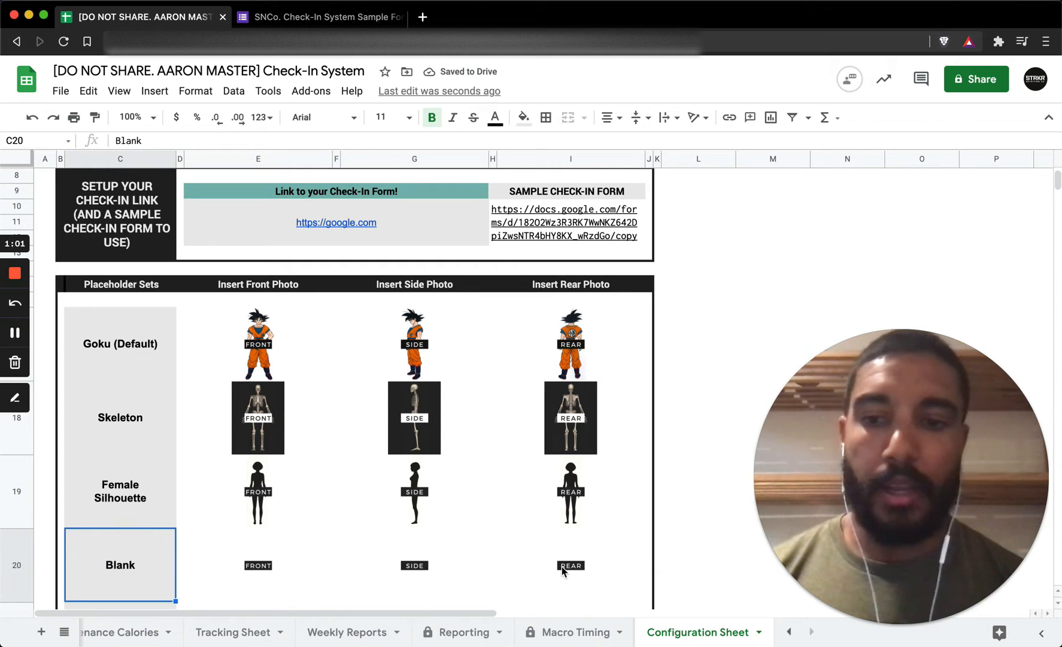
{"action": "left_click", "coordinate": [345, 633]}
{"action": "scroll", "coordinate": [382, 439], "scroll_direction": "down", "scroll_amount": 3}
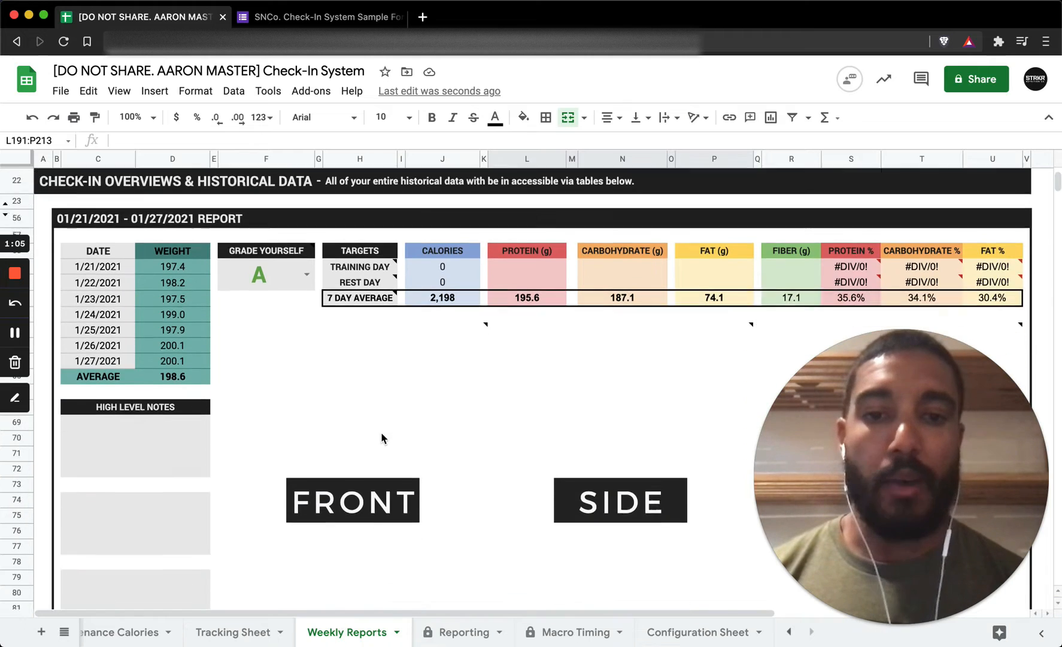
{"action": "scroll", "coordinate": [381, 439], "scroll_direction": "down", "scroll_amount": 3}
{"action": "scroll", "coordinate": [381, 439], "scroll_direction": "up", "scroll_amount": 3}
{"action": "scroll", "coordinate": [382, 439], "scroll_direction": "down", "scroll_amount": 3}
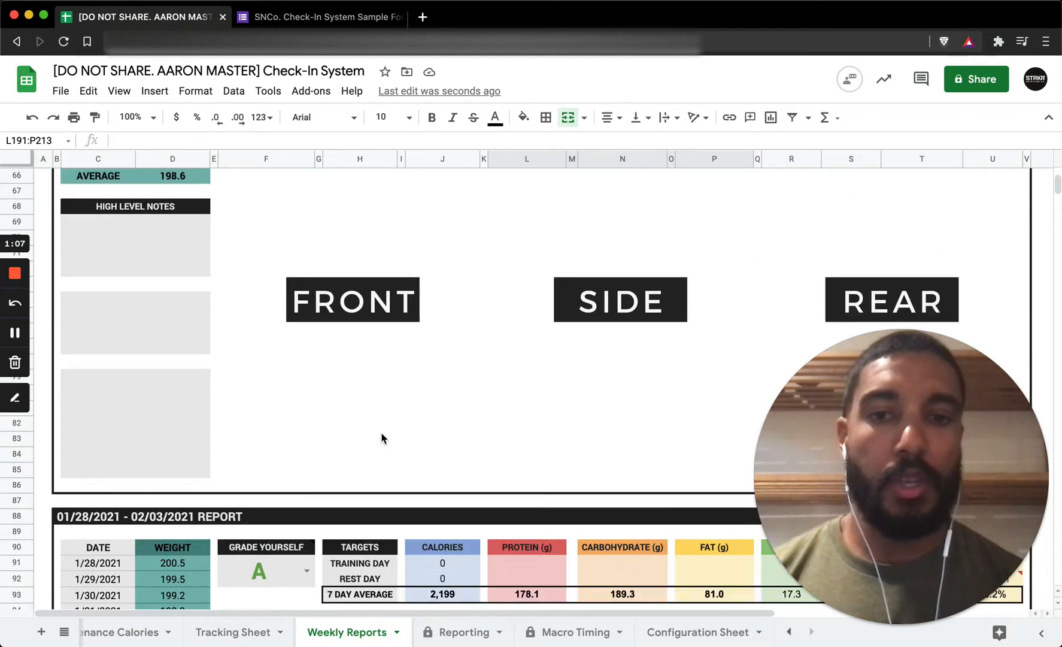
{"action": "scroll", "coordinate": [381, 439], "scroll_direction": "down", "scroll_amount": 5}
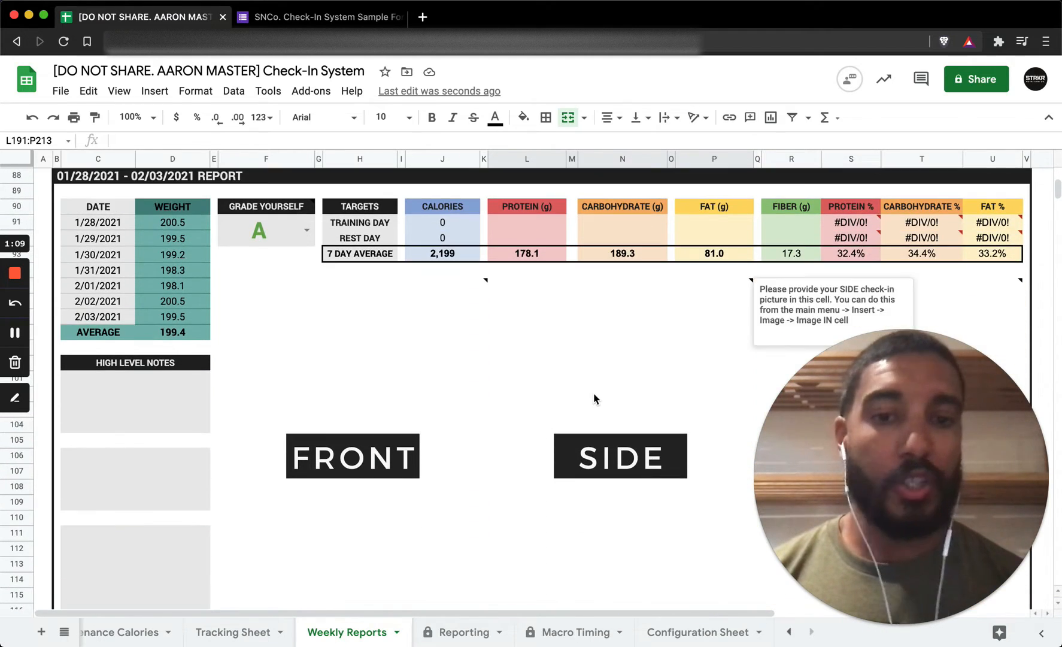
{"action": "scroll", "coordinate": [595, 398], "scroll_direction": "up", "scroll_amount": 4}
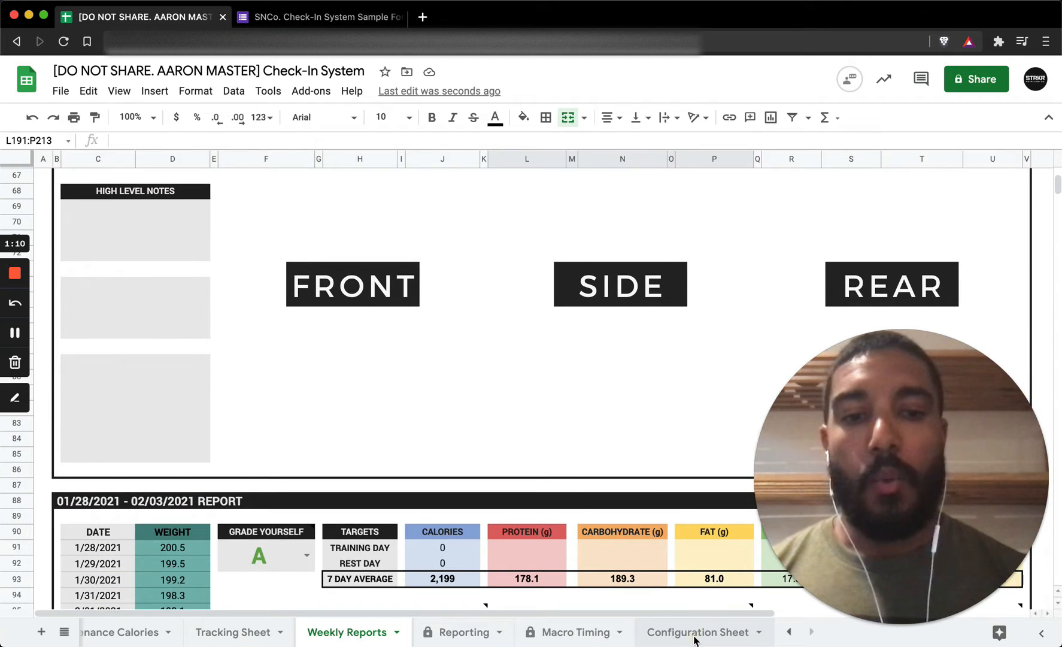
Upload vegeta-front.jpg as an in-cell image for the CUSTOM 1 front photo on the Configuration Sheet
{"action": "left_click", "coordinate": [695, 632]}
{"action": "scroll", "coordinate": [544, 454], "scroll_direction": "down", "scroll_amount": 5}
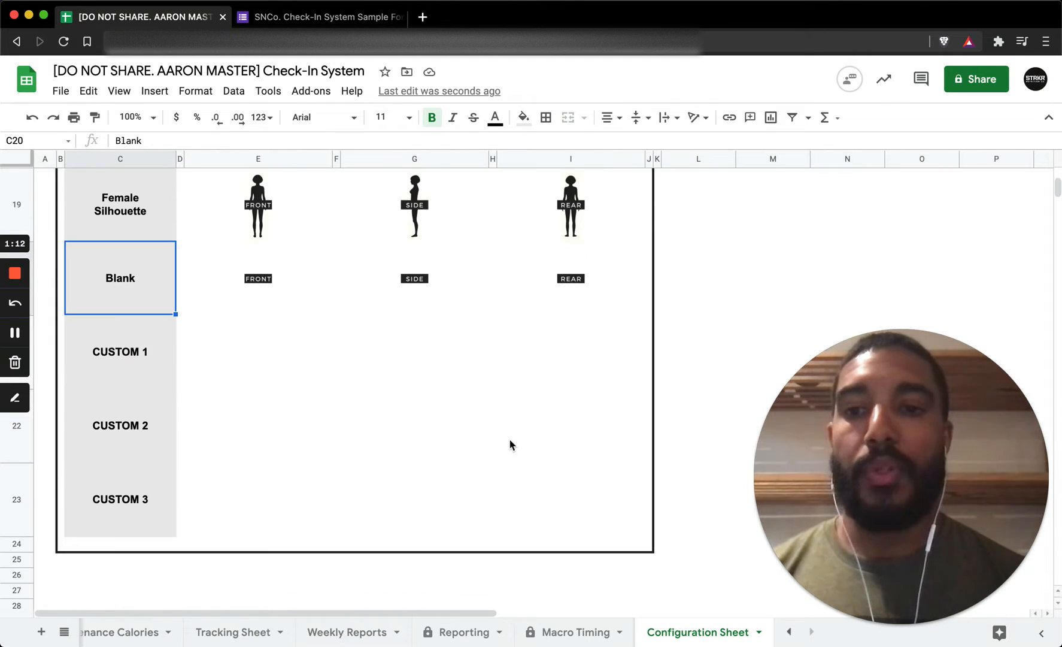
{"action": "left_click", "coordinate": [264, 357]}
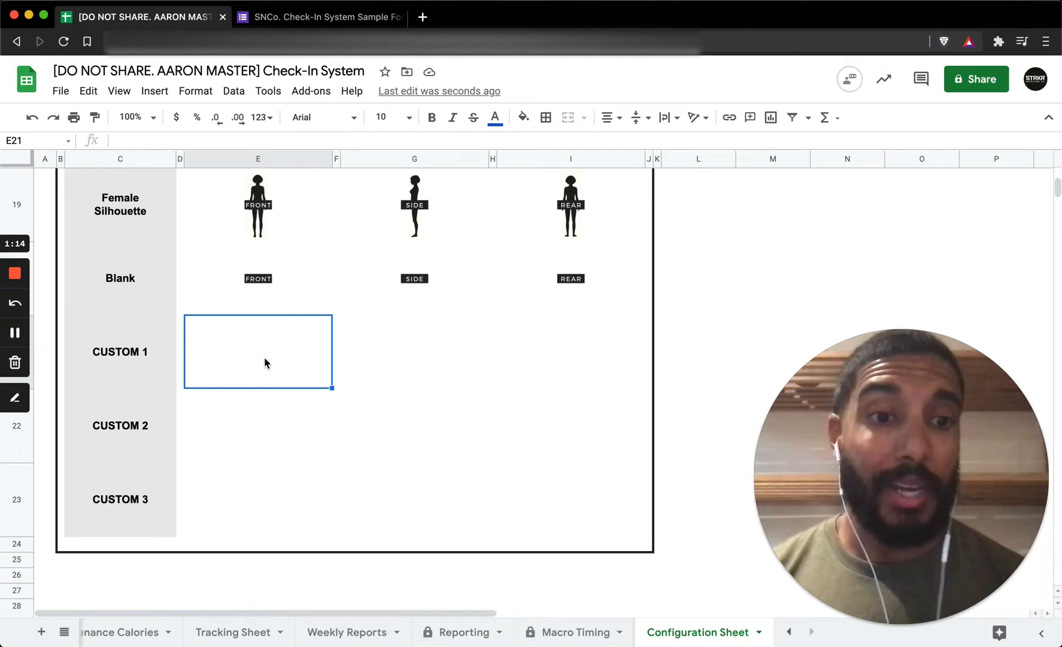
{"action": "left_click", "coordinate": [155, 92]}
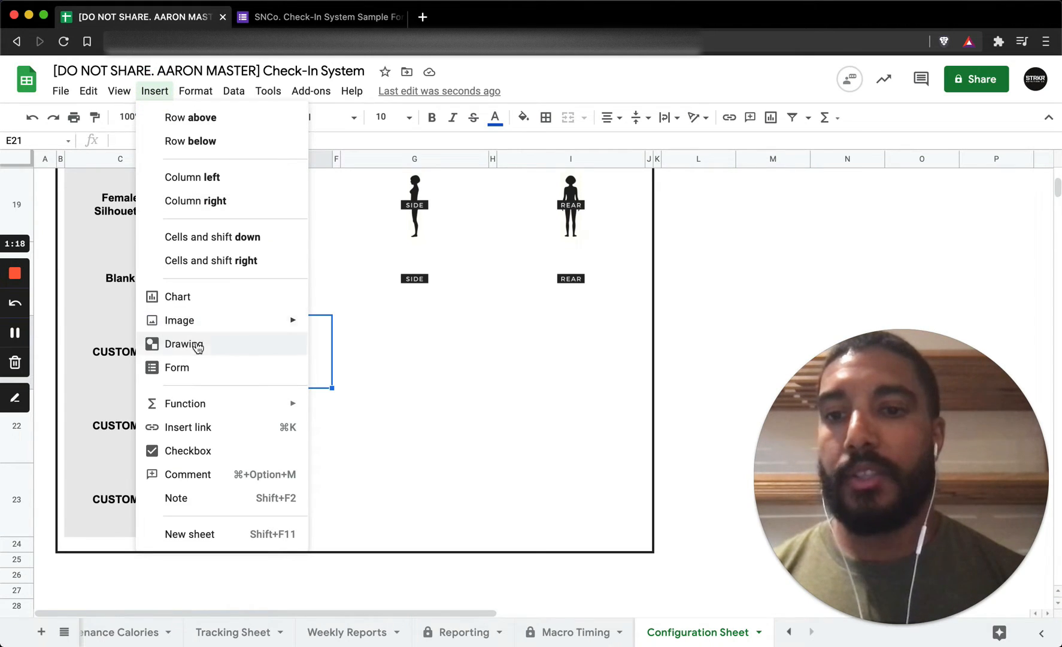
{"action": "mouse_move", "coordinate": [206, 322]}
{"action": "left_click", "coordinate": [347, 328]}
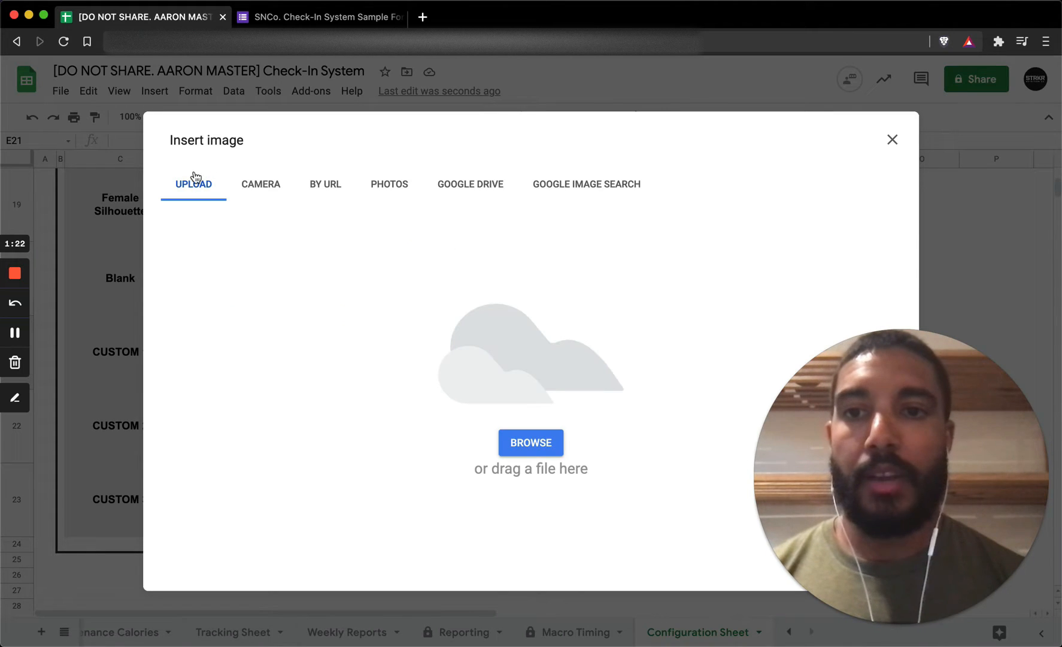
{"action": "left_click", "coordinate": [530, 443]}
{"action": "double_click", "coordinate": [414, 107]}
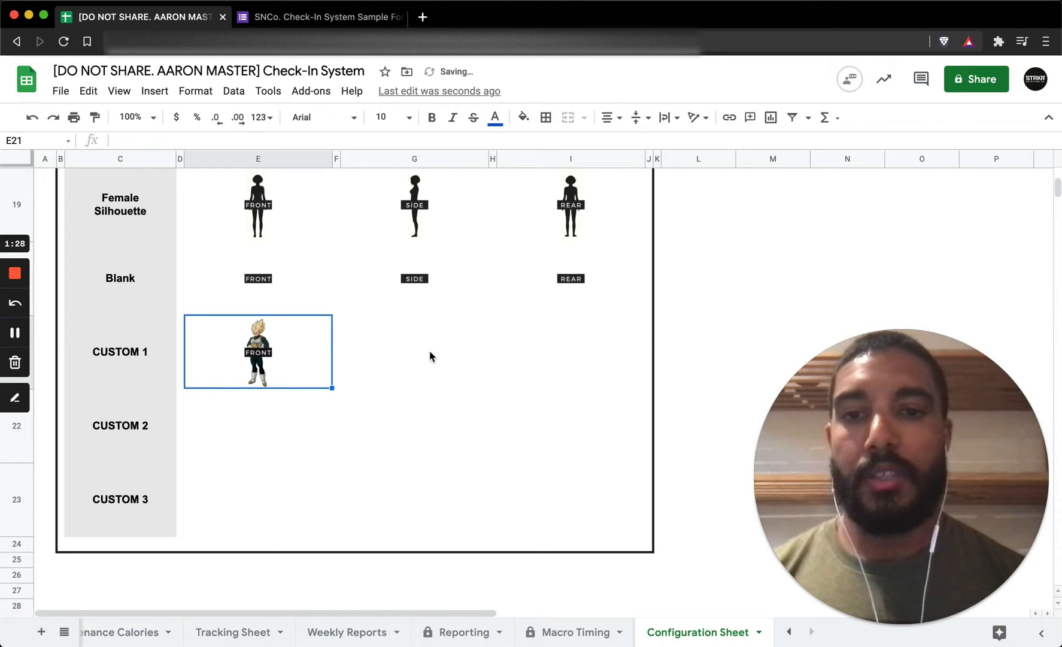
Upload vegeta-side.jpg as an in-cell image for the CUSTOM 1 side photo
{"action": "left_click", "coordinate": [390, 342]}
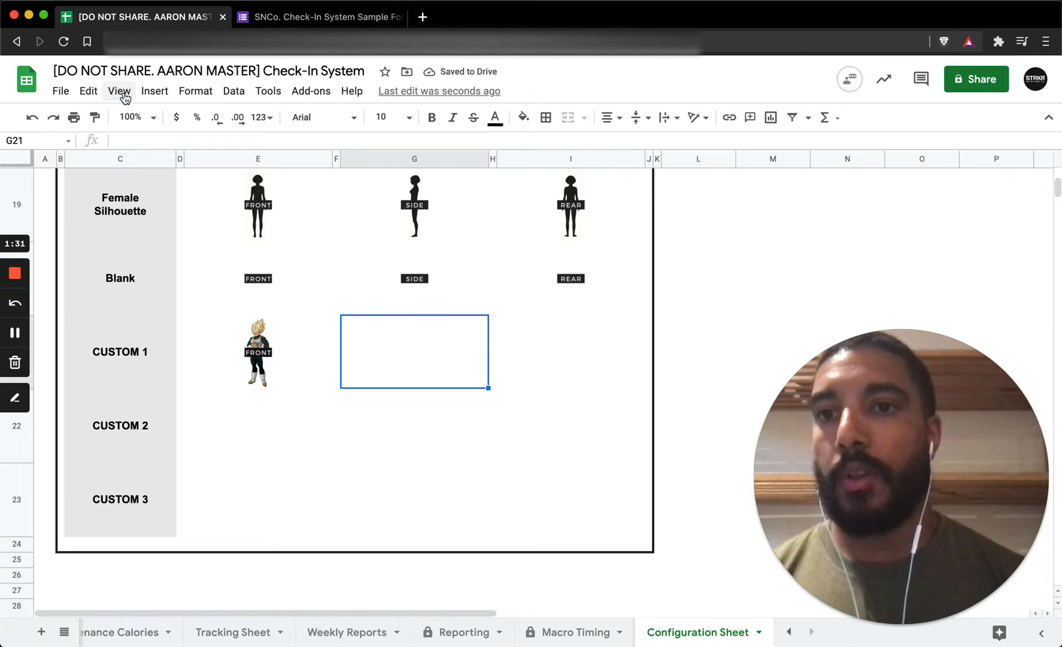
{"action": "left_click", "coordinate": [154, 91]}
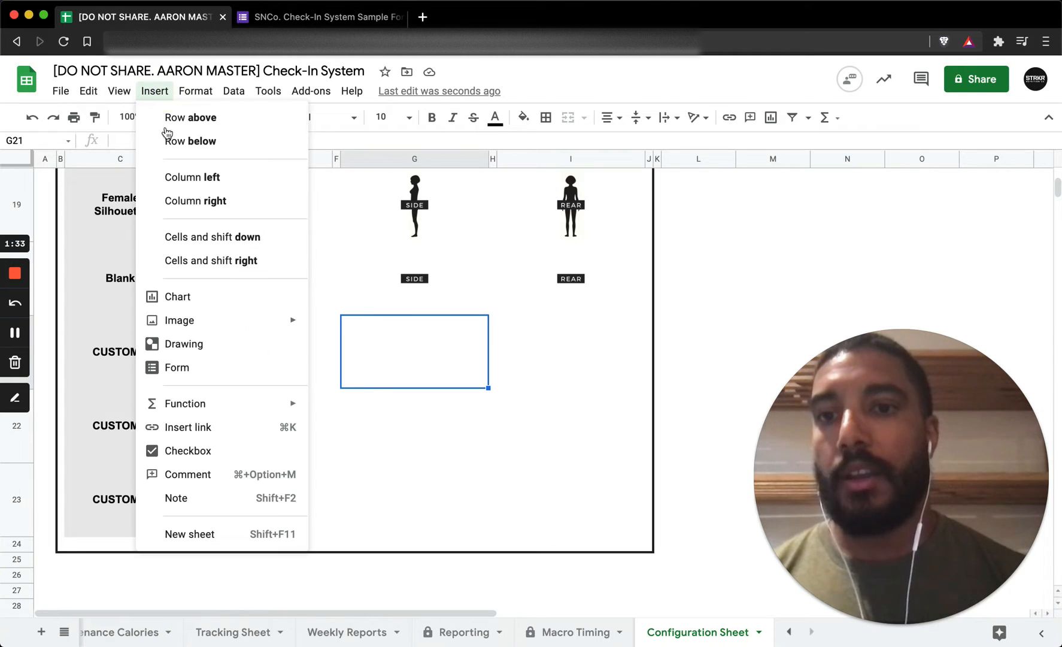
{"action": "mouse_move", "coordinate": [234, 325]}
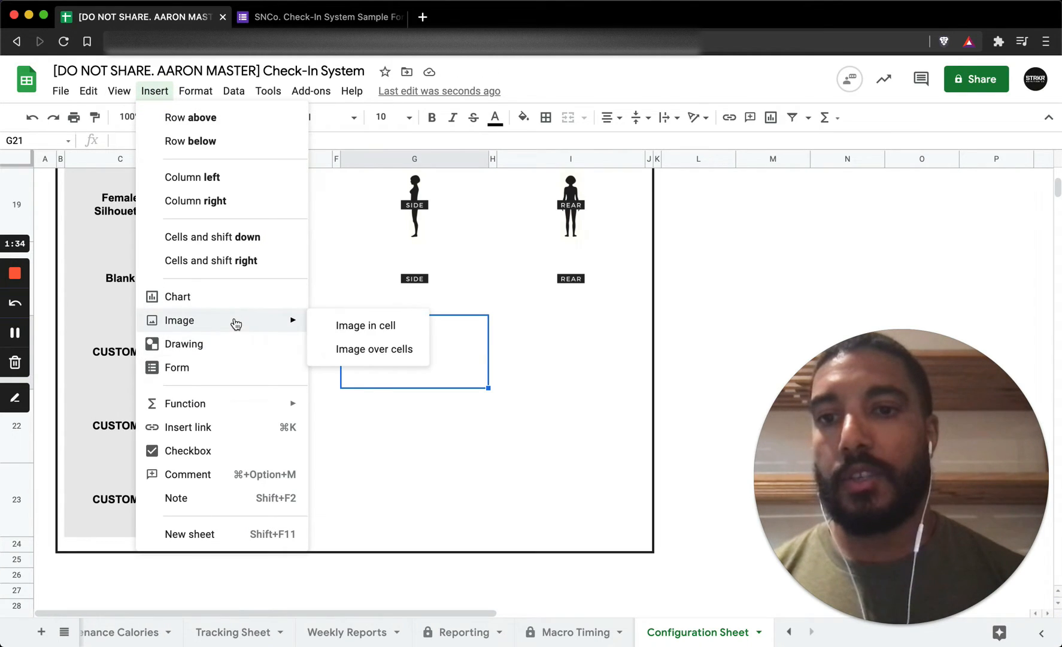
{"action": "left_click", "coordinate": [345, 331]}
{"action": "left_click", "coordinate": [552, 443]}
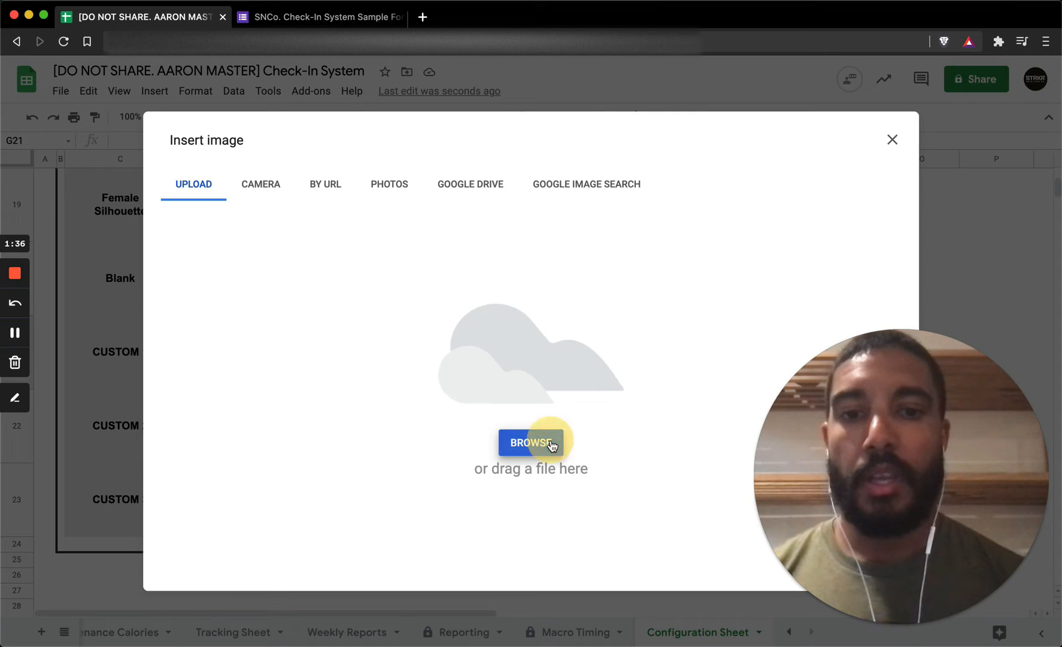
{"action": "double_click", "coordinate": [418, 135]}
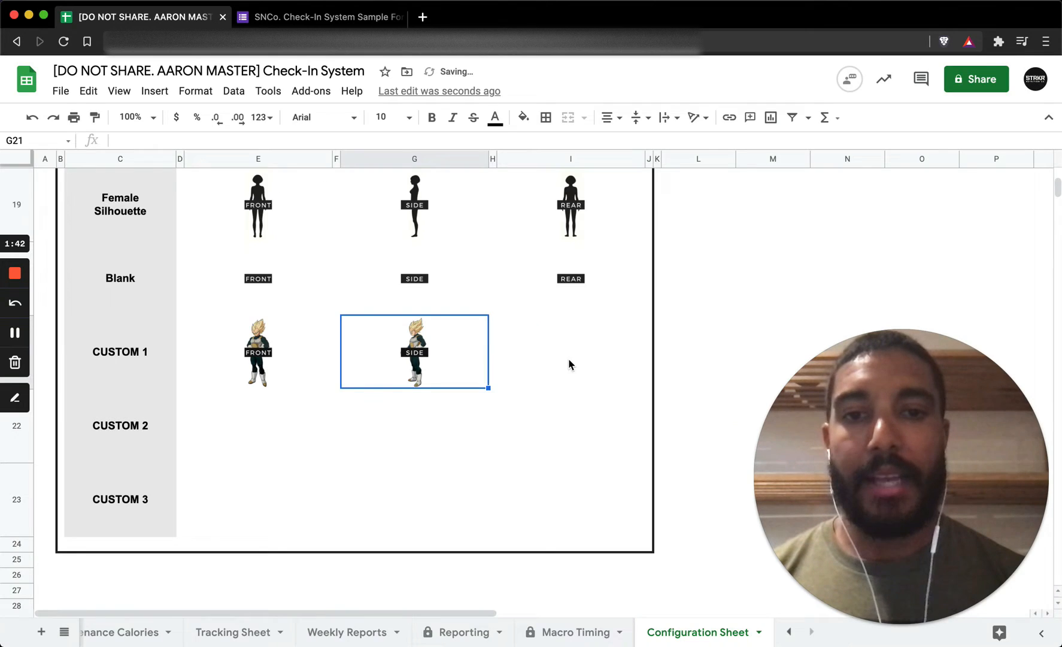
Upload vegeta-rear.jpg as an in-cell image for the CUSTOM 1 rear photo
{"action": "left_click", "coordinate": [569, 360]}
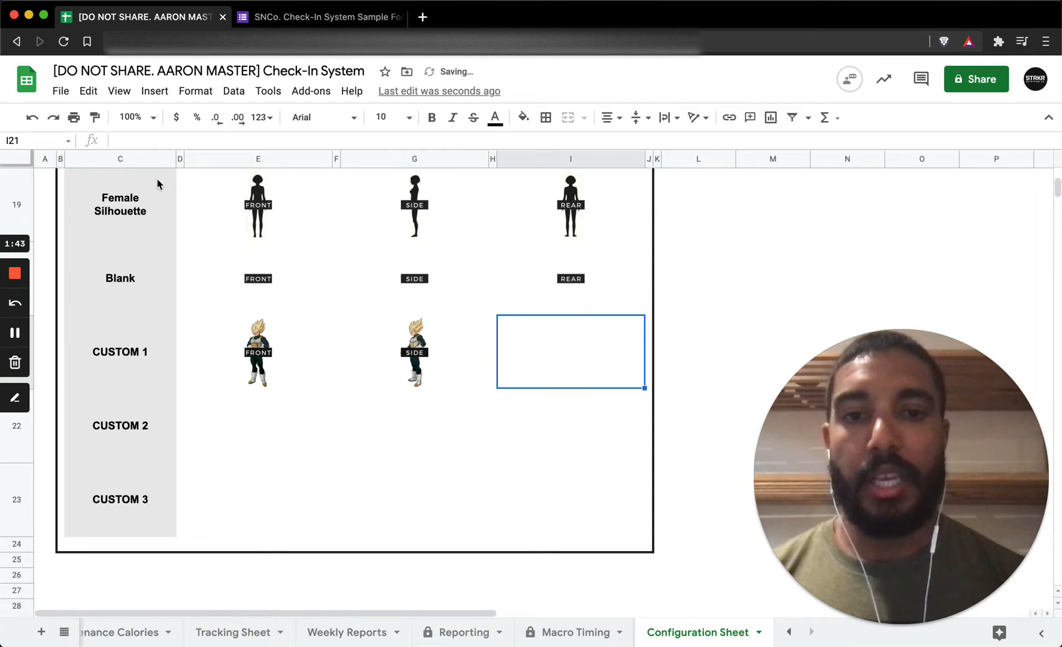
{"action": "left_click", "coordinate": [154, 93]}
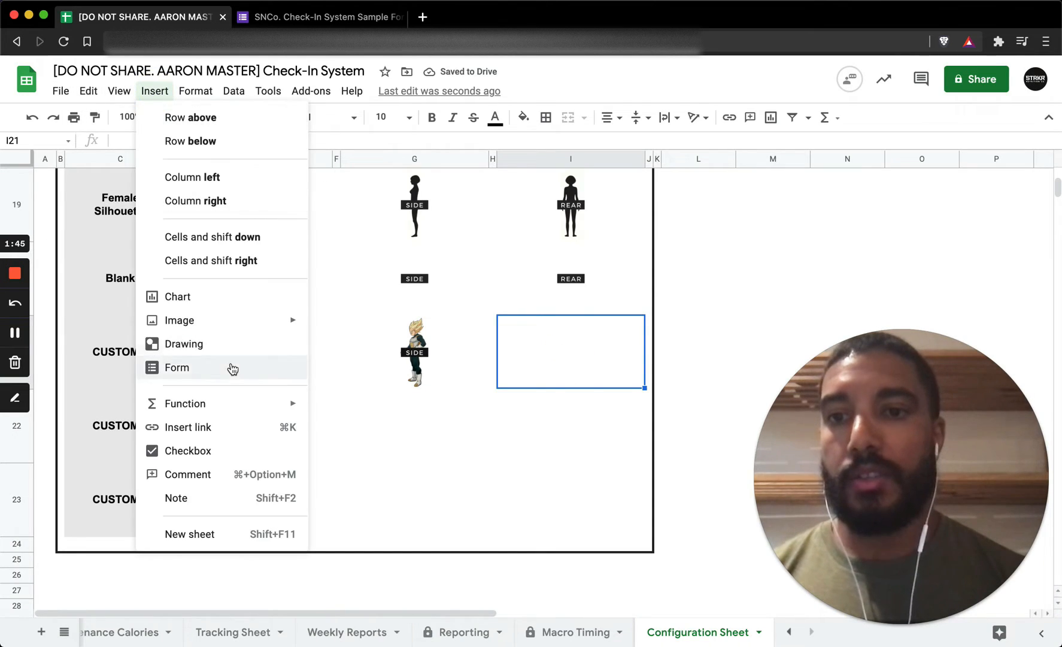
{"action": "mouse_move", "coordinate": [230, 326]}
{"action": "left_click", "coordinate": [346, 325]}
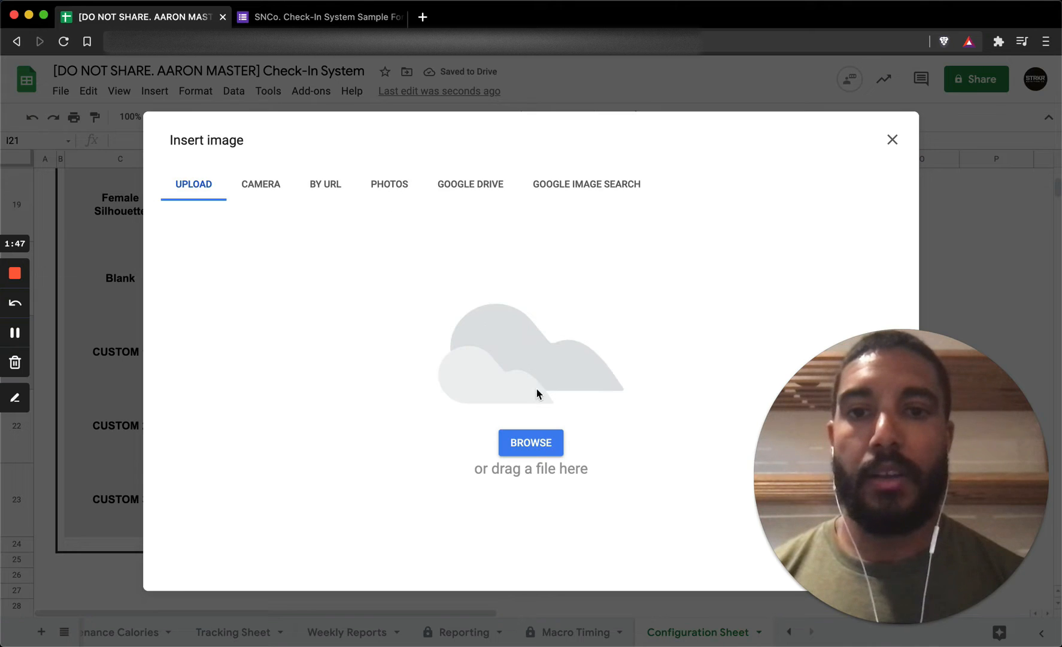
{"action": "left_click", "coordinate": [535, 443]}
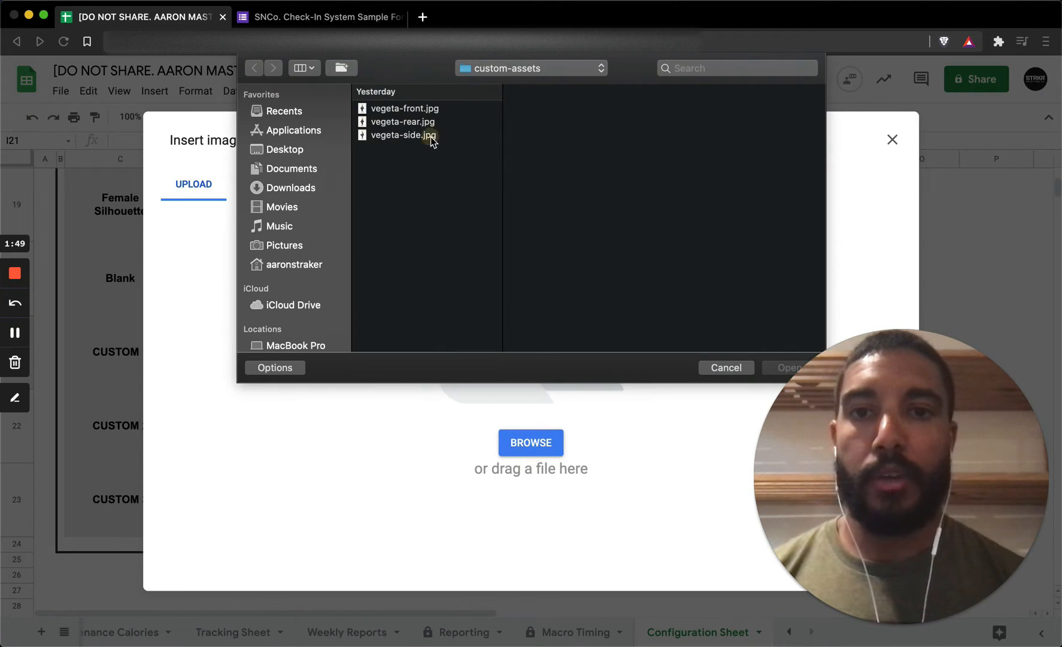
{"action": "left_click", "coordinate": [430, 136]}
{"action": "double_click", "coordinate": [430, 122]}
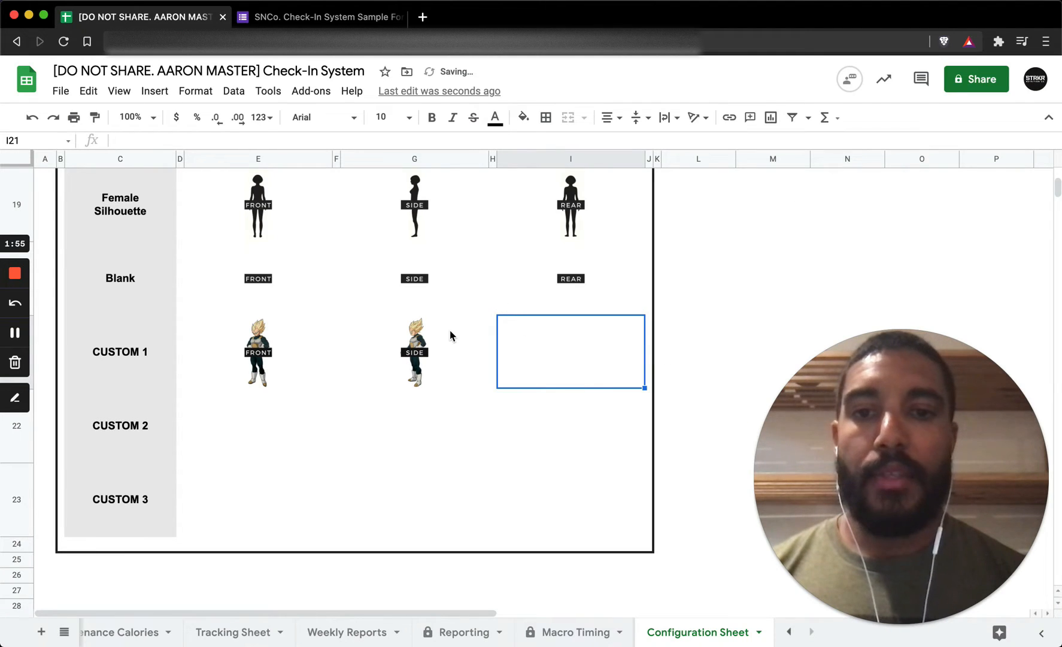
Set the desired default photo set to CUSTOM 1 on the Configuration Sheet
{"action": "scroll", "coordinate": [450, 335], "scroll_direction": "up", "scroll_amount": 1}
{"action": "left_click", "coordinate": [141, 419]}
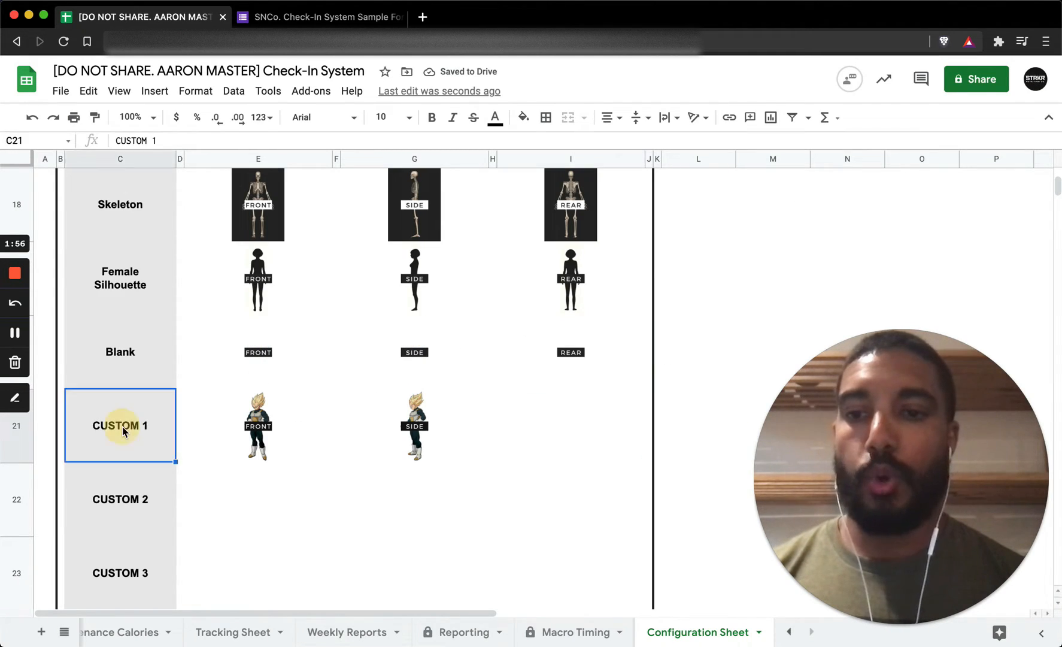
{"action": "scroll", "coordinate": [281, 402], "scroll_direction": "up", "scroll_amount": 5}
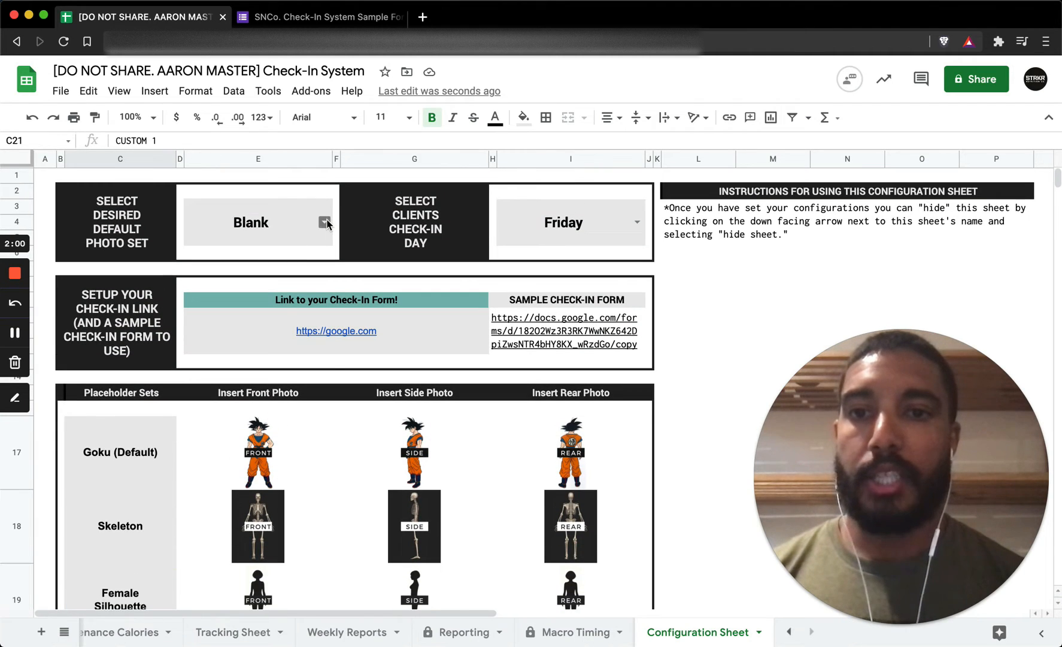
{"action": "left_click", "coordinate": [327, 224]}
{"action": "left_click", "coordinate": [250, 330]}
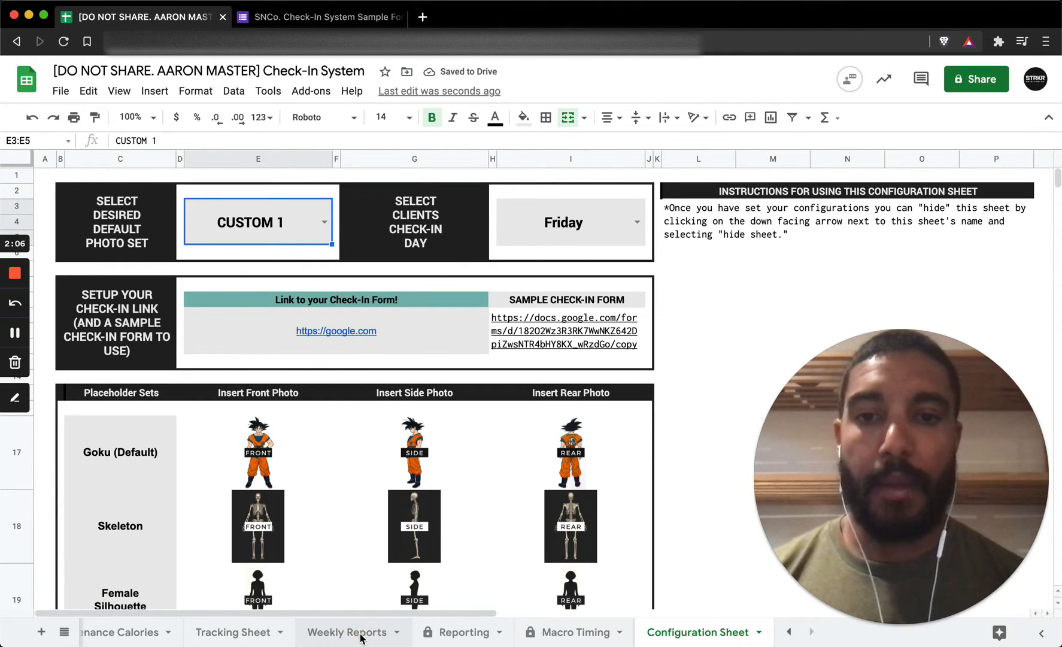
Check the front, side and rear placeholder photos in the dated reports on the Weekly Reports sheet
{"action": "left_click", "coordinate": [357, 634]}
{"action": "scroll", "coordinate": [393, 389], "scroll_direction": "up", "scroll_amount": 5}
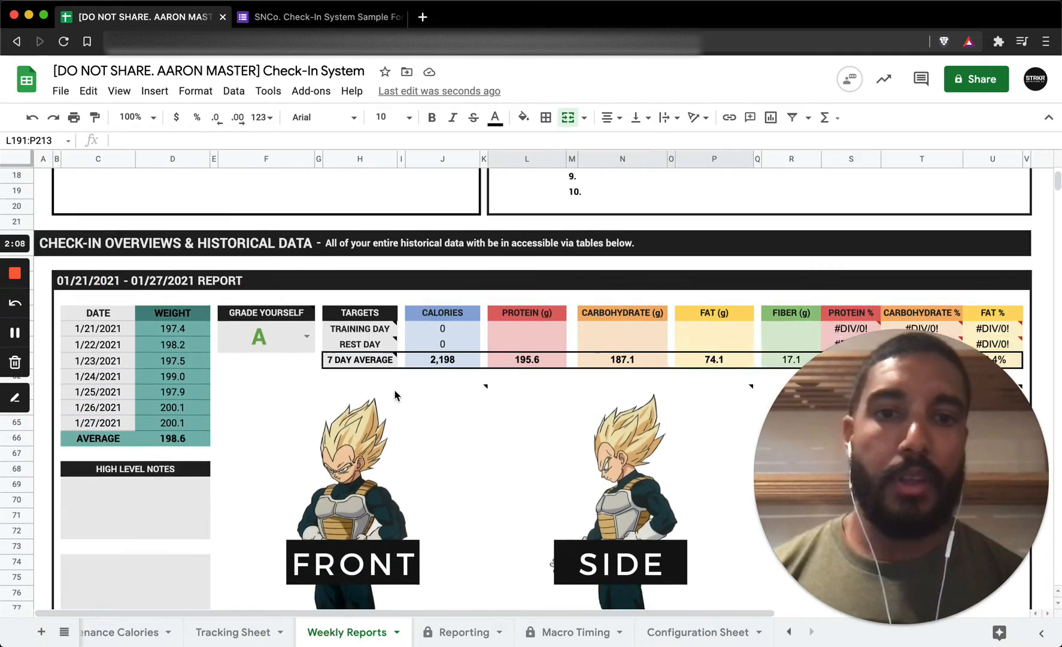
{"action": "scroll", "coordinate": [394, 389], "scroll_direction": "down", "scroll_amount": 4}
{"action": "scroll", "coordinate": [395, 390], "scroll_direction": "down", "scroll_amount": 10}
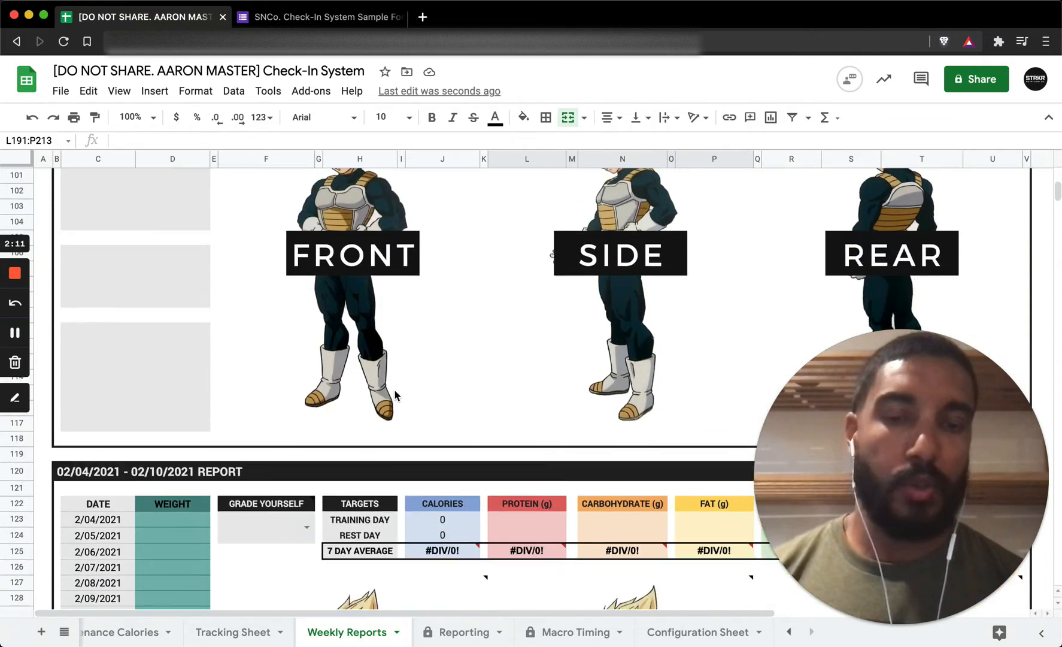
{"action": "scroll", "coordinate": [394, 391], "scroll_direction": "up", "scroll_amount": 7}
{"action": "scroll", "coordinate": [394, 394], "scroll_direction": "up", "scroll_amount": 4}
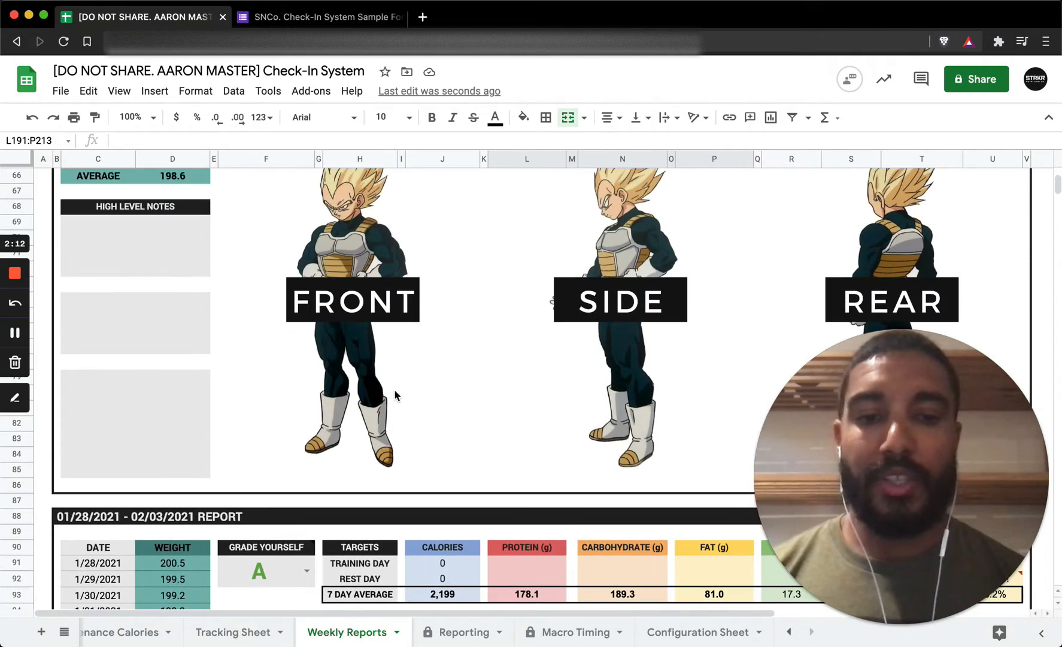
Set the clients' check-in day to Monday on the Configuration Sheet
{"action": "left_click", "coordinate": [673, 636]}
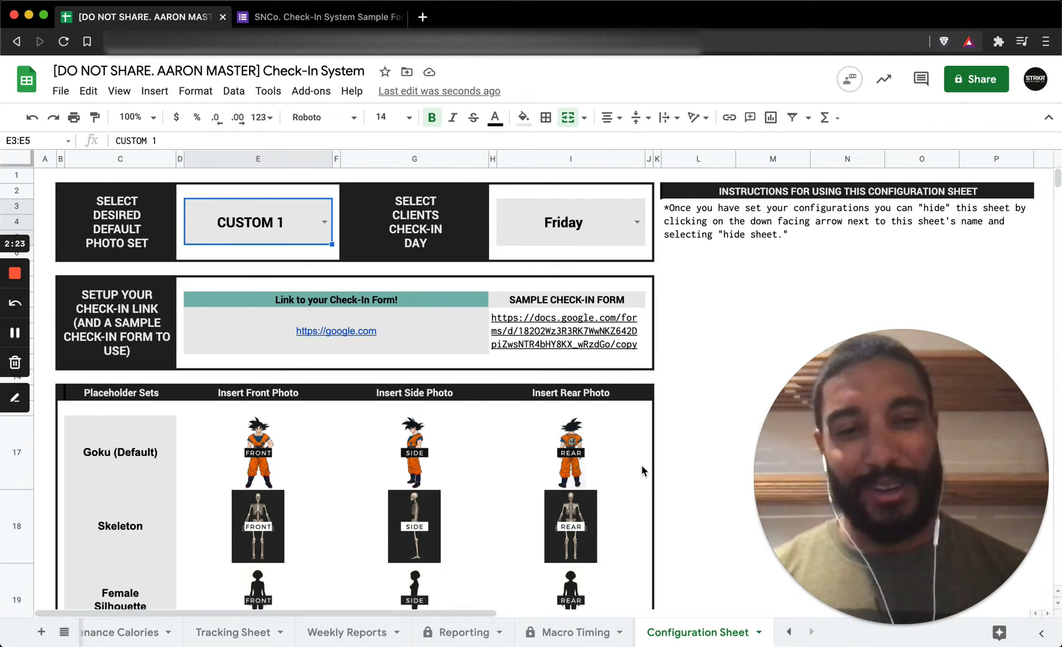
{"action": "scroll", "coordinate": [577, 452], "scroll_direction": "down", "scroll_amount": 10}
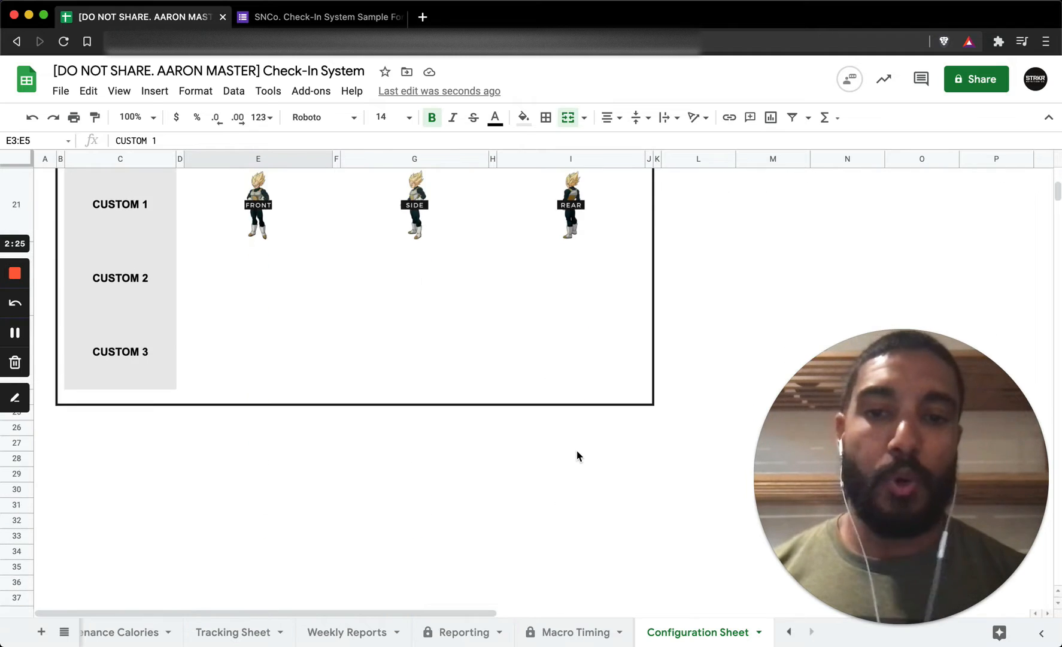
{"action": "scroll", "coordinate": [576, 451], "scroll_direction": "up", "scroll_amount": 2}
{"action": "scroll", "coordinate": [577, 451], "scroll_direction": "down", "scroll_amount": 1}
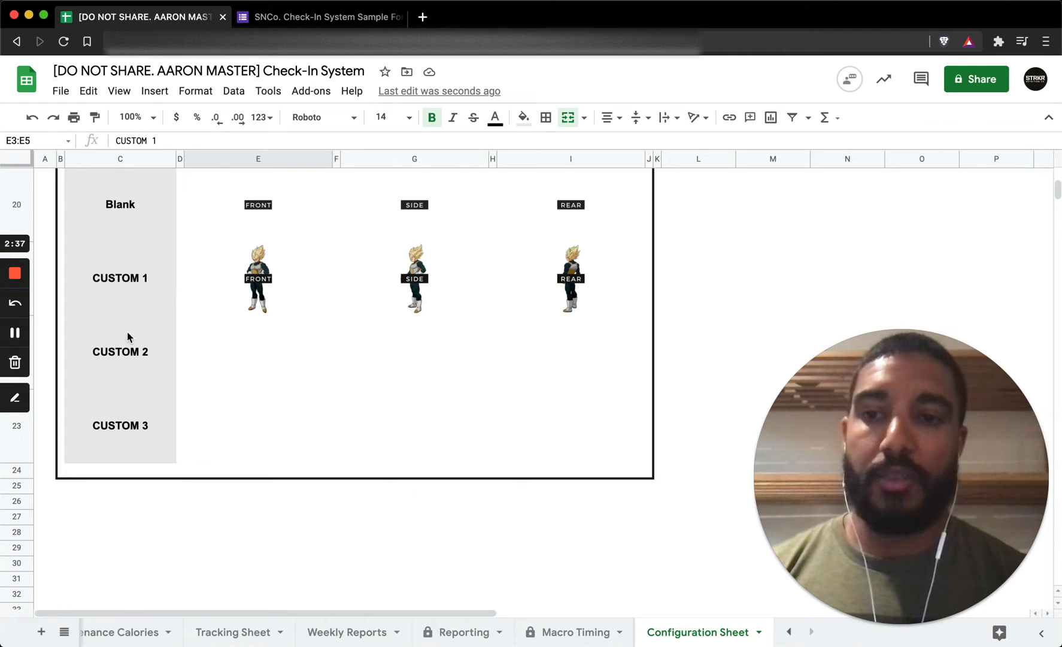
{"action": "scroll", "coordinate": [138, 393], "scroll_direction": "up", "scroll_amount": 10}
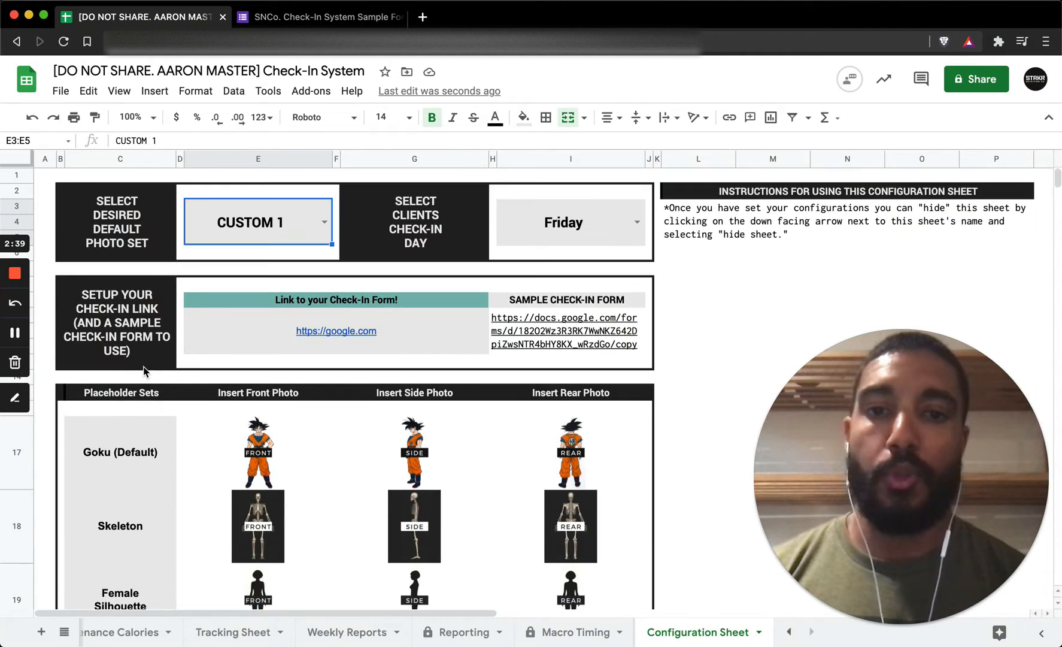
{"action": "left_click", "coordinate": [459, 230]}
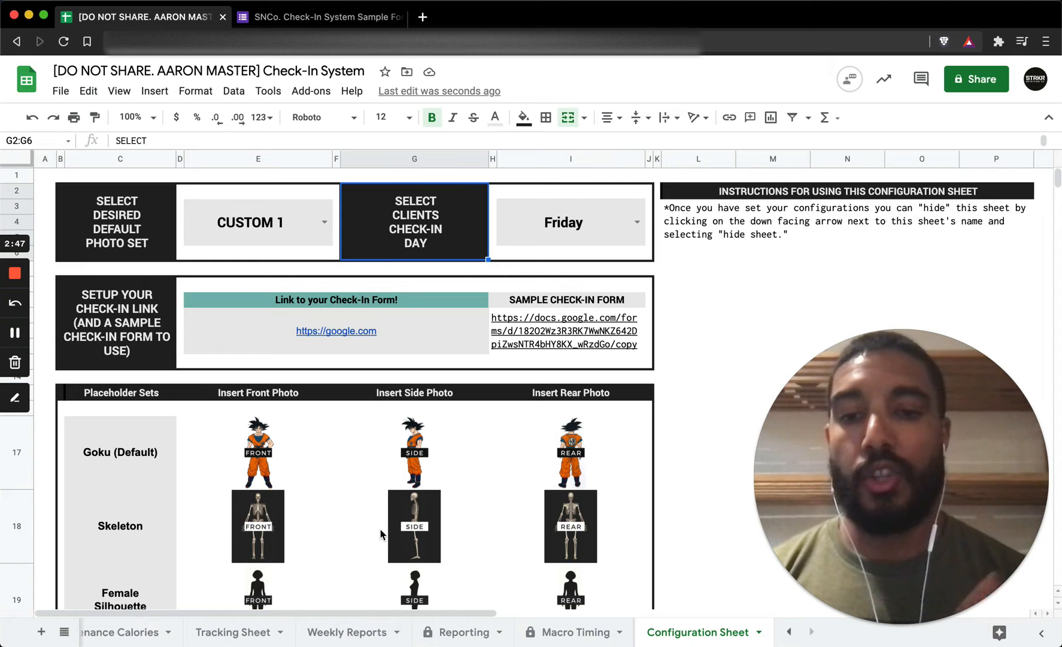
{"action": "left_click", "coordinate": [636, 222]}
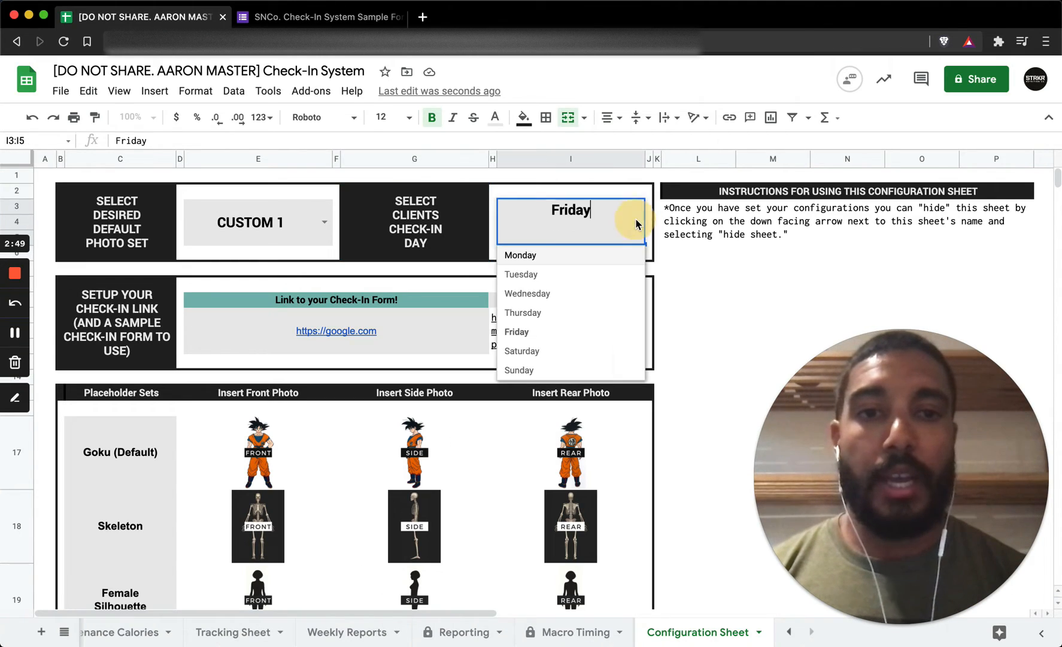
{"action": "left_click", "coordinate": [599, 259]}
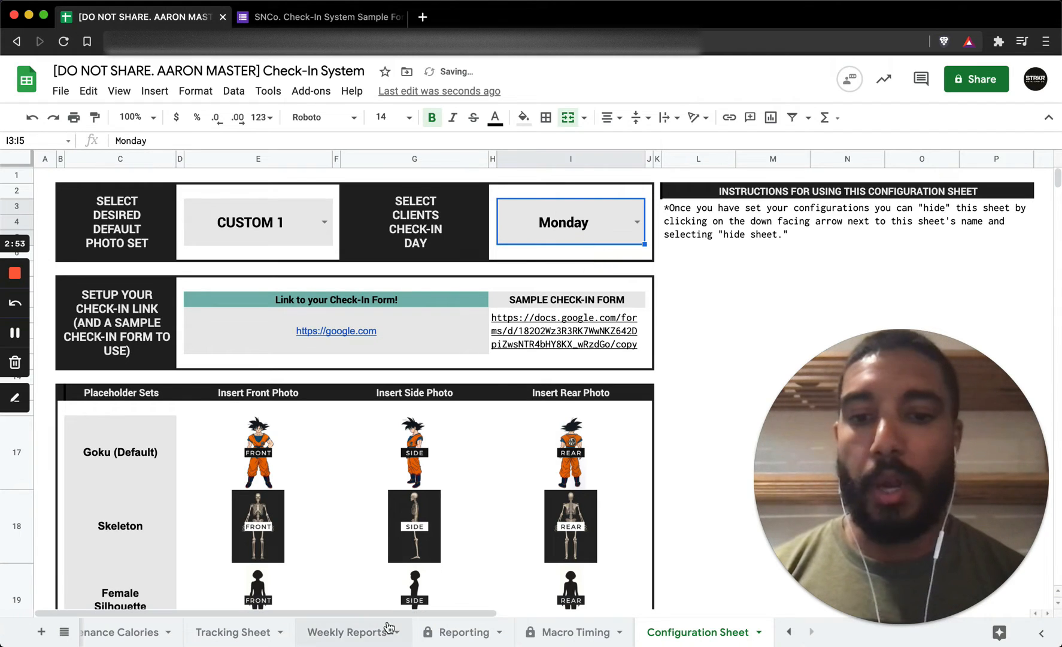
Check the check-in day cells on the Weekly Reports sheet and the Tracking Sheet
{"action": "left_click", "coordinate": [353, 632]}
{"action": "scroll", "coordinate": [324, 367], "scroll_direction": "up", "scroll_amount": 15}
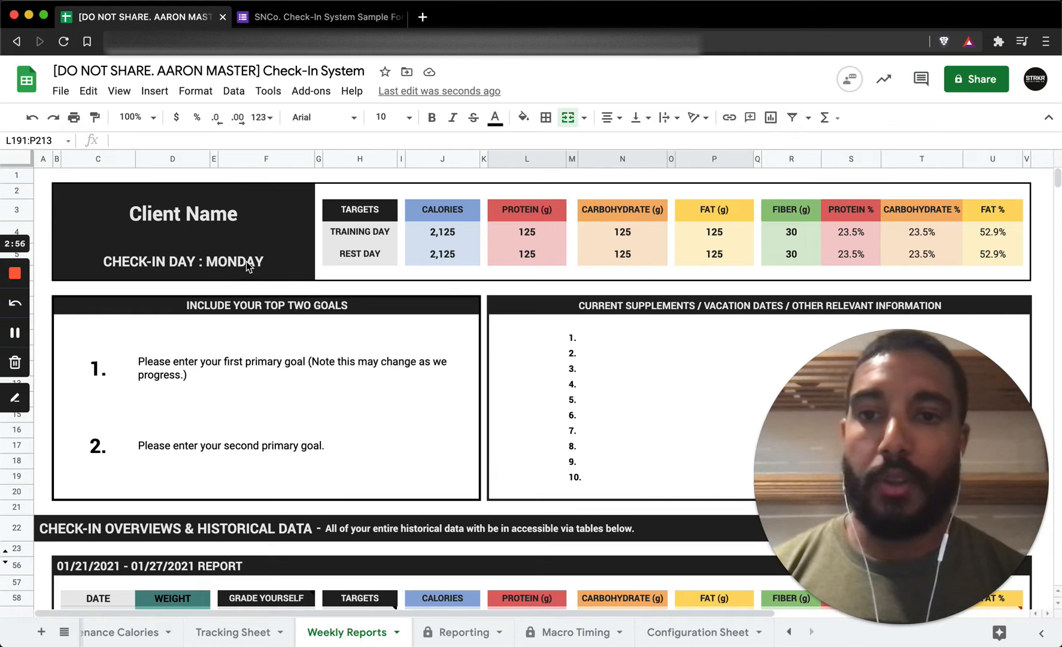
{"action": "left_click", "coordinate": [203, 253]}
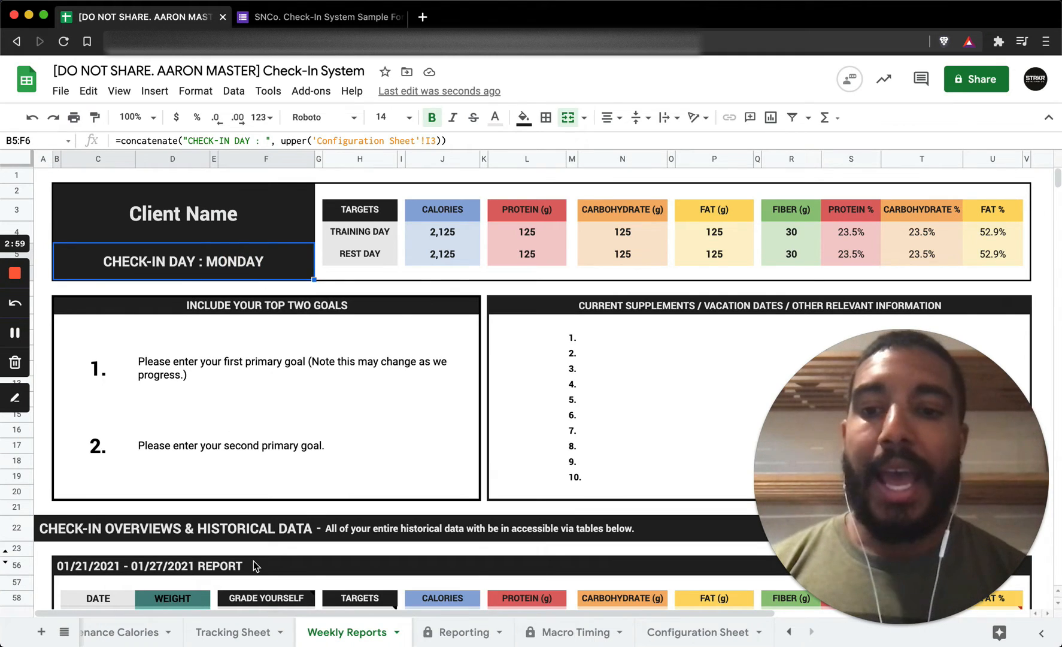
{"action": "left_click", "coordinate": [248, 633]}
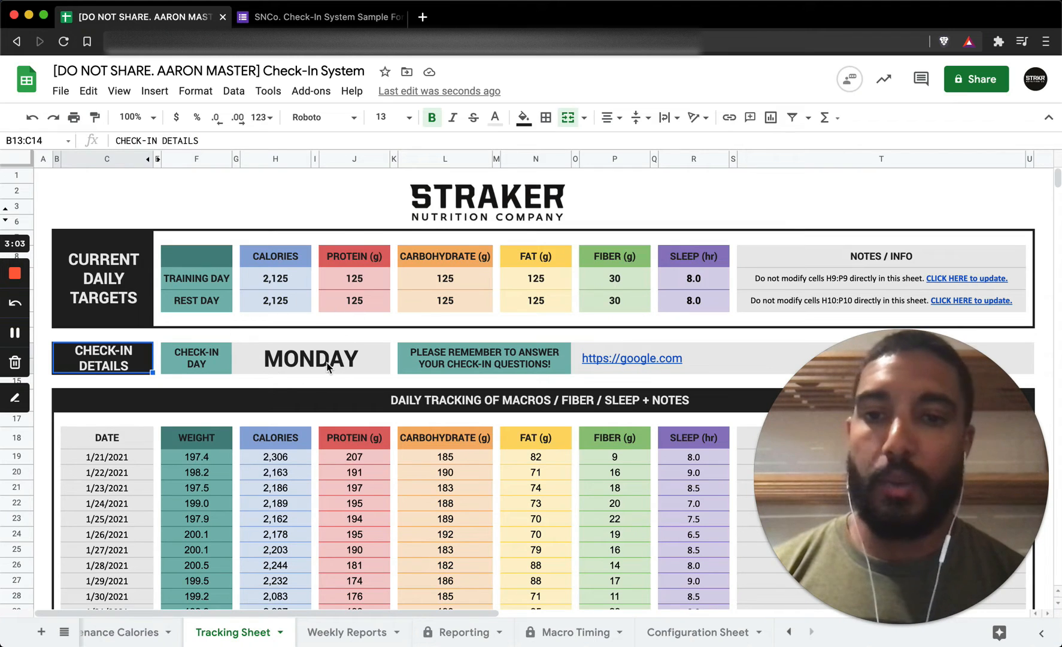
{"action": "left_click", "coordinate": [261, 366]}
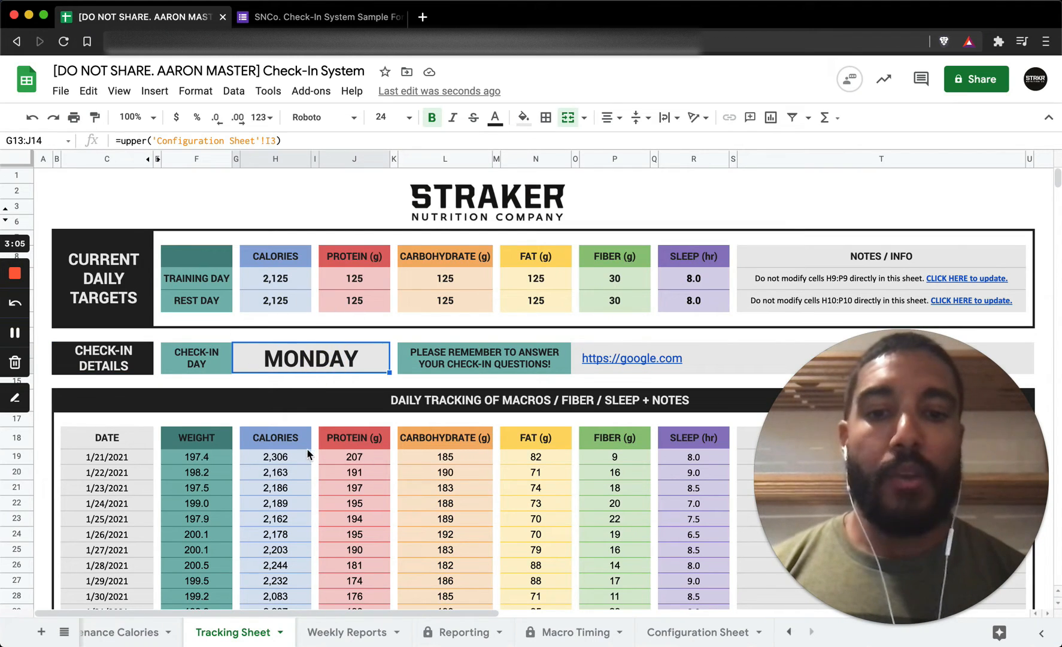
Open the sample check-in form's copy link from the Configuration Sheet
{"action": "left_click", "coordinate": [683, 632]}
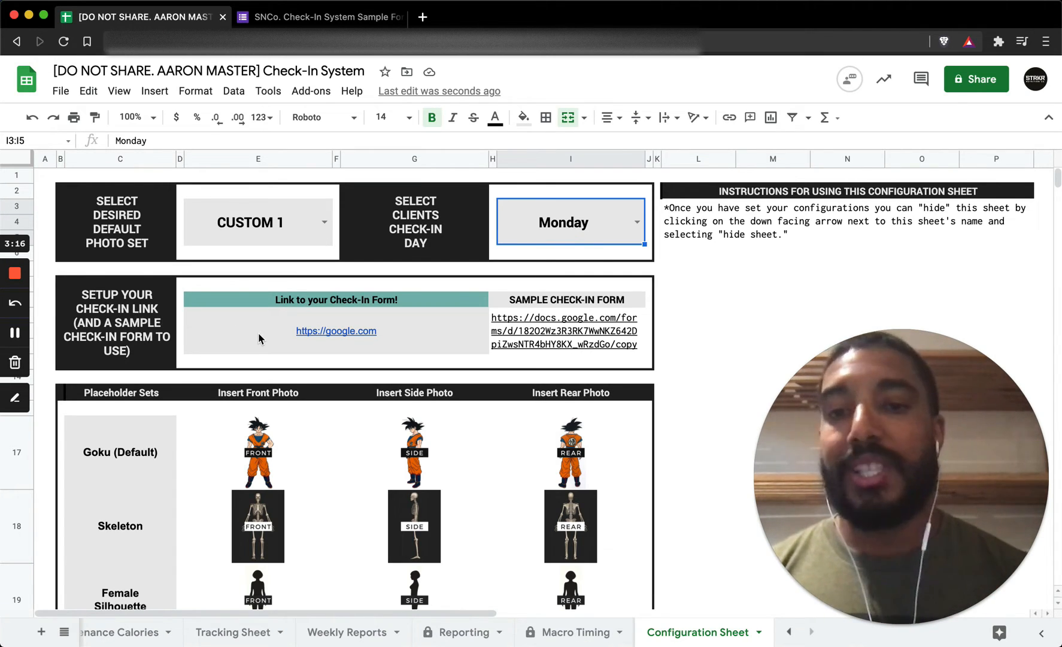
{"action": "mouse_move", "coordinate": [258, 338]}
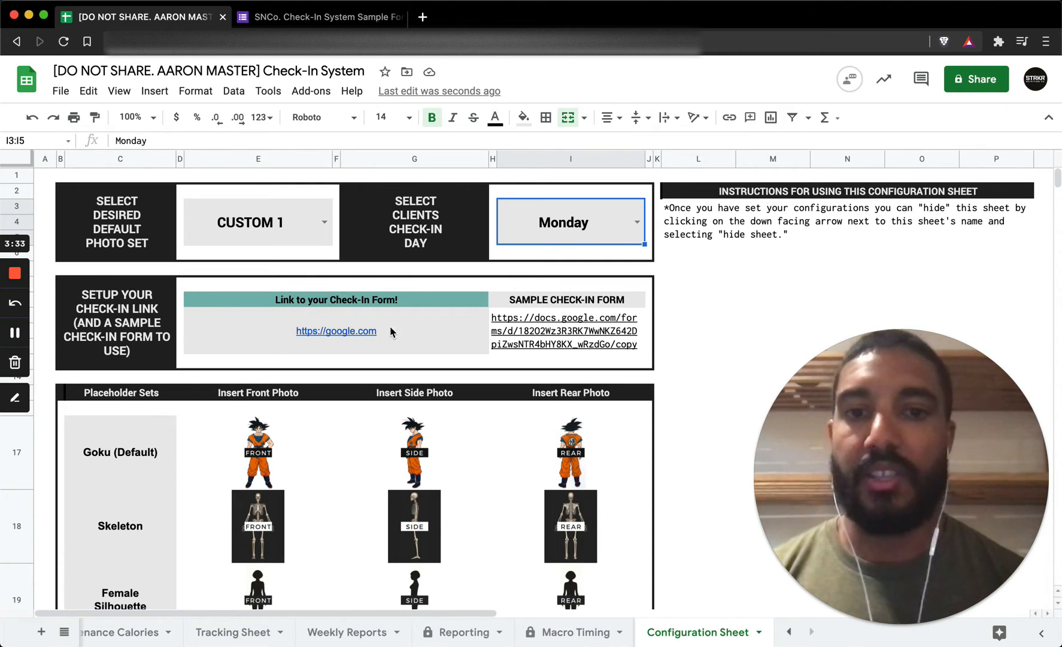
{"action": "mouse_move", "coordinate": [421, 333]}
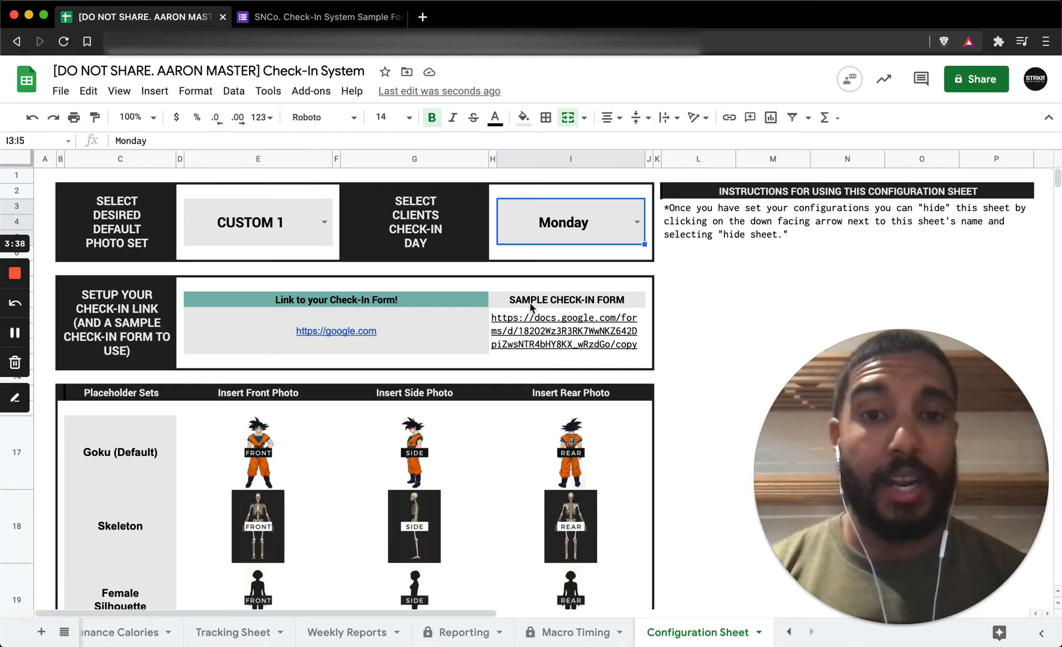
{"action": "left_click", "coordinate": [554, 326]}
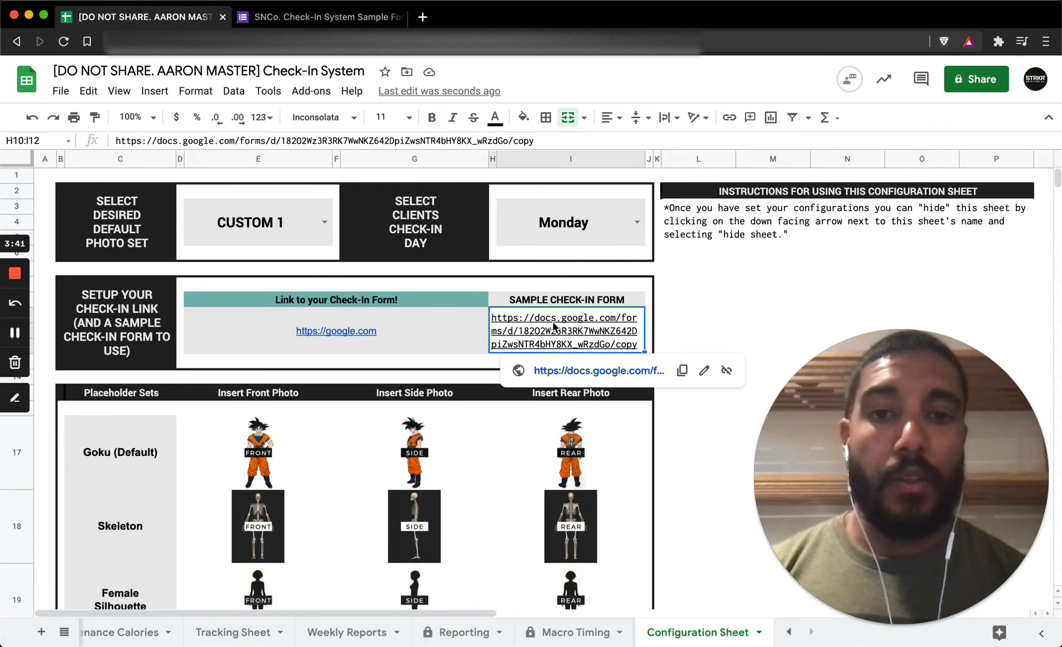
{"action": "left_click", "coordinate": [585, 370]}
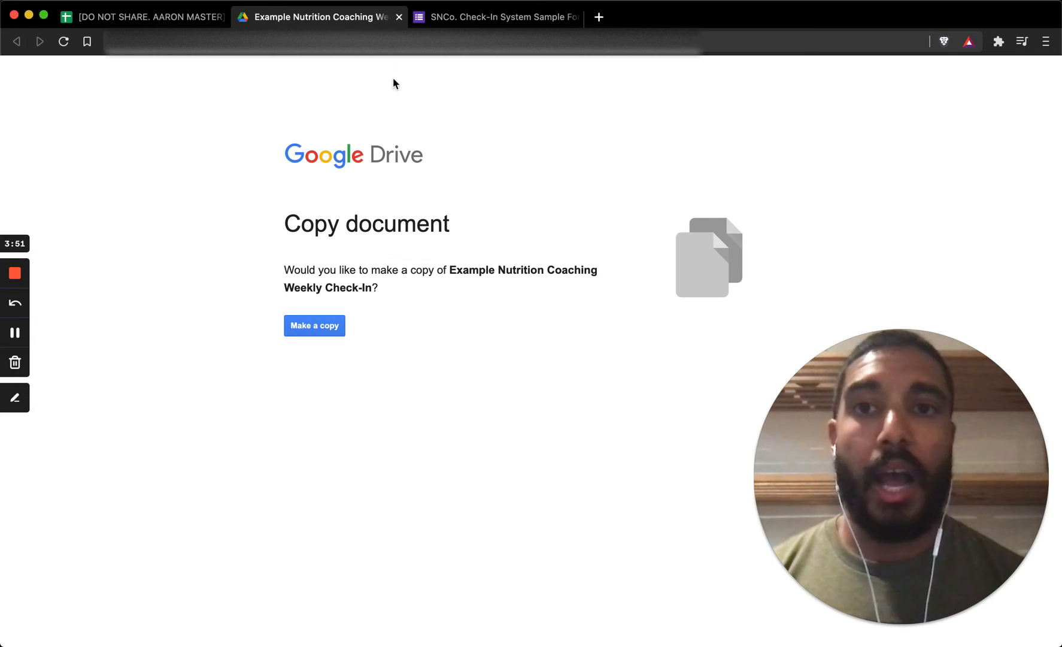
Switch to the SNCo. Check-In System Sample Form in Google Forms and review its header and questions
{"action": "left_click", "coordinate": [458, 23]}
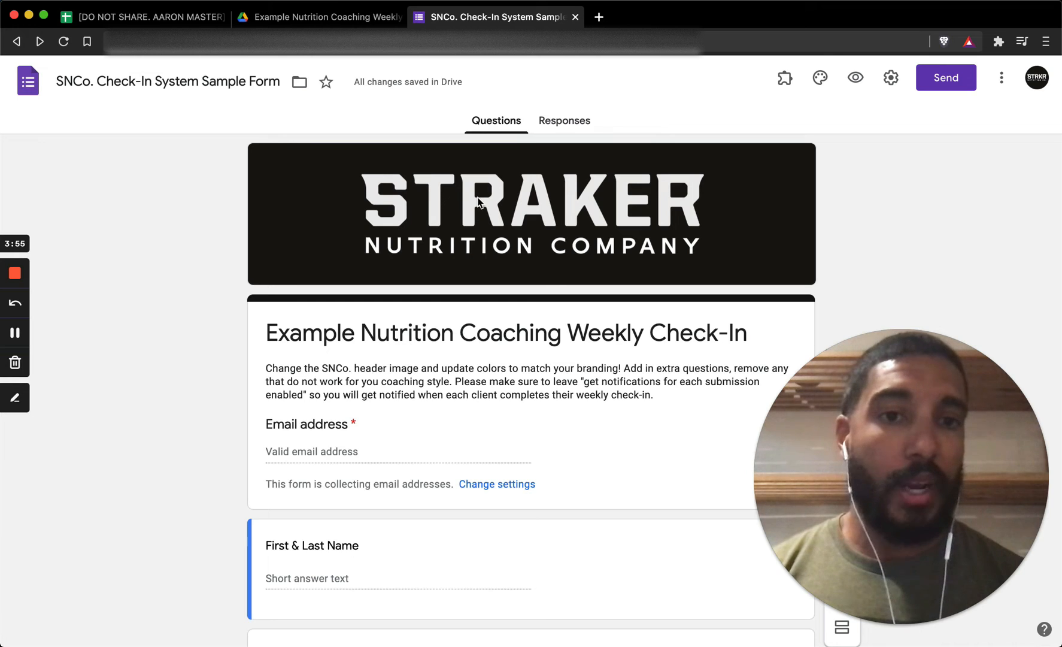
{"action": "scroll", "coordinate": [476, 230], "scroll_direction": "down", "scroll_amount": 15}
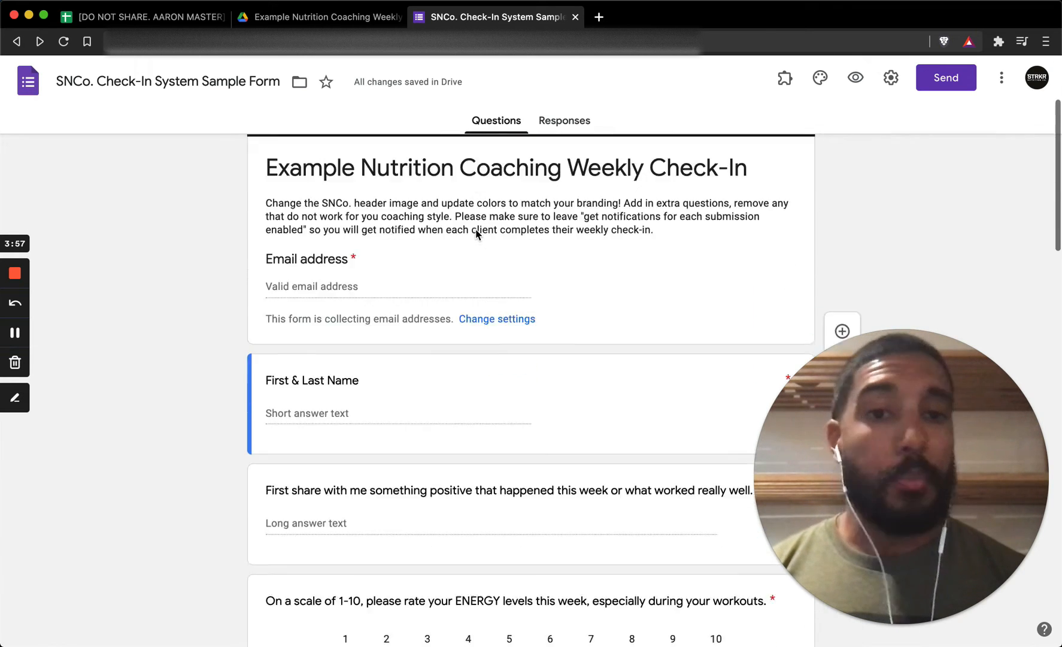
{"action": "scroll", "coordinate": [476, 229], "scroll_direction": "down", "scroll_amount": 5}
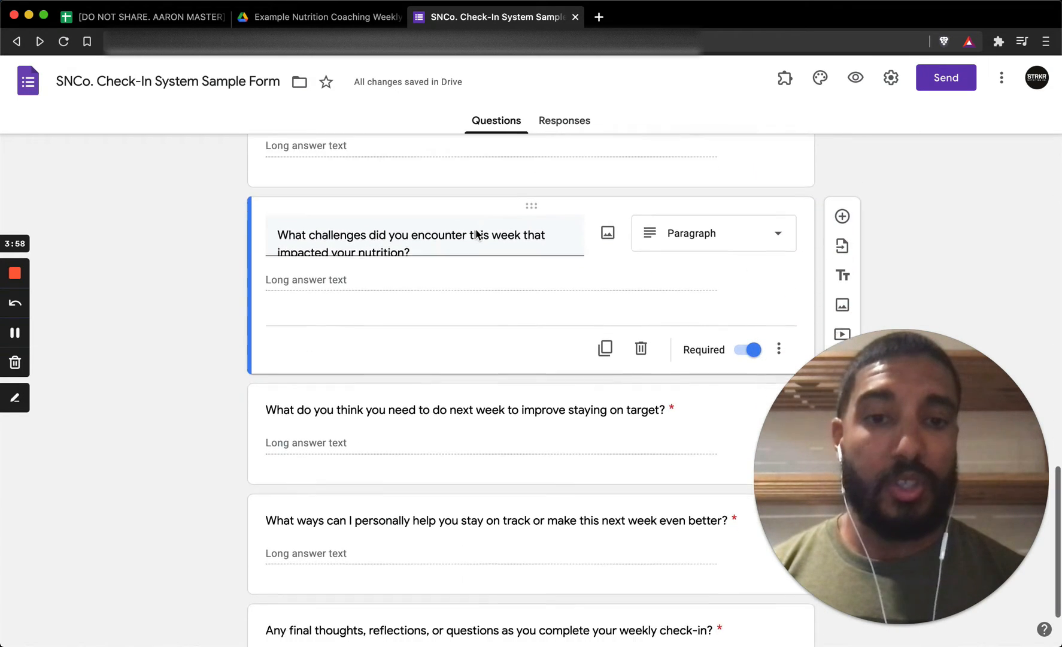
{"action": "scroll", "coordinate": [474, 263], "scroll_direction": "up", "scroll_amount": 20}
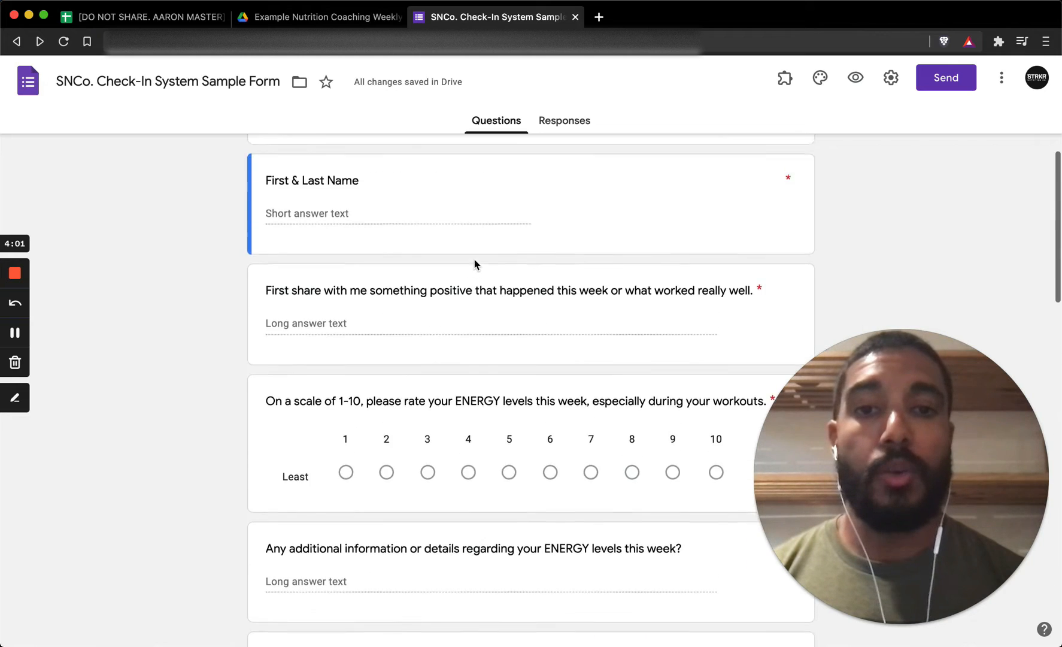
Examine the sample form's theme options and its email notification option for new responses
{"action": "left_click", "coordinate": [824, 86]}
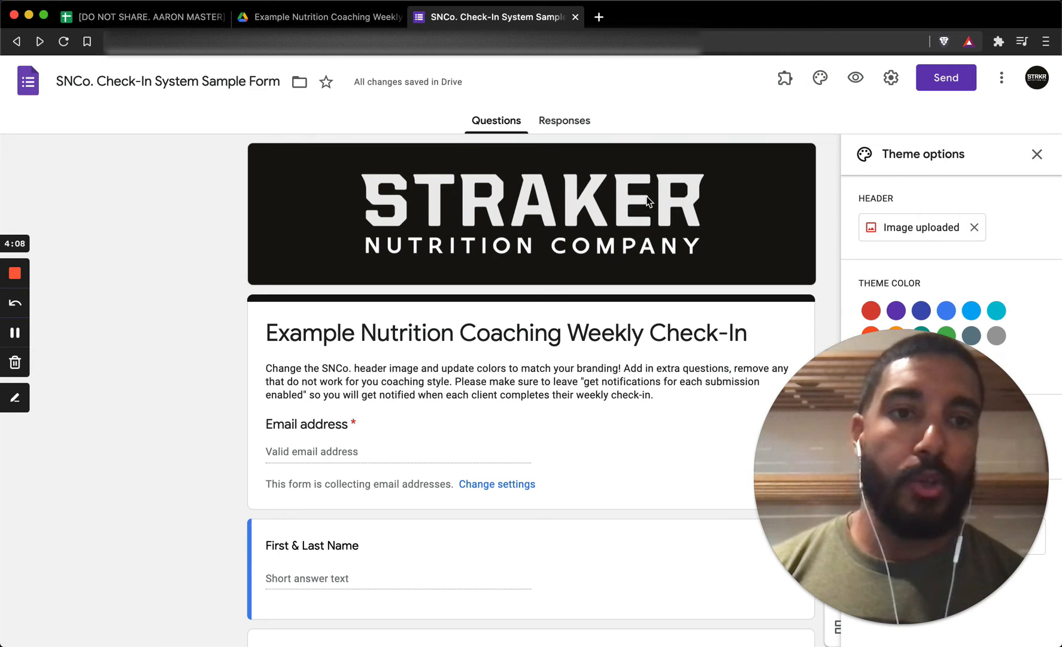
{"action": "scroll", "coordinate": [900, 254], "scroll_direction": "down", "scroll_amount": 2}
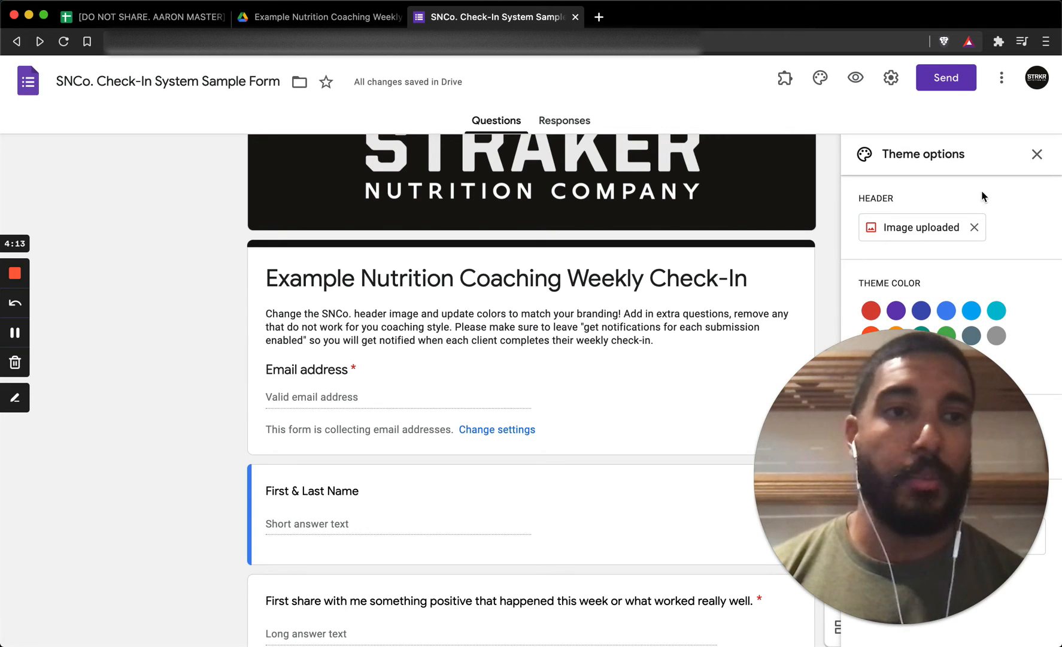
{"action": "scroll", "coordinate": [763, 237], "scroll_direction": "up", "scroll_amount": 2}
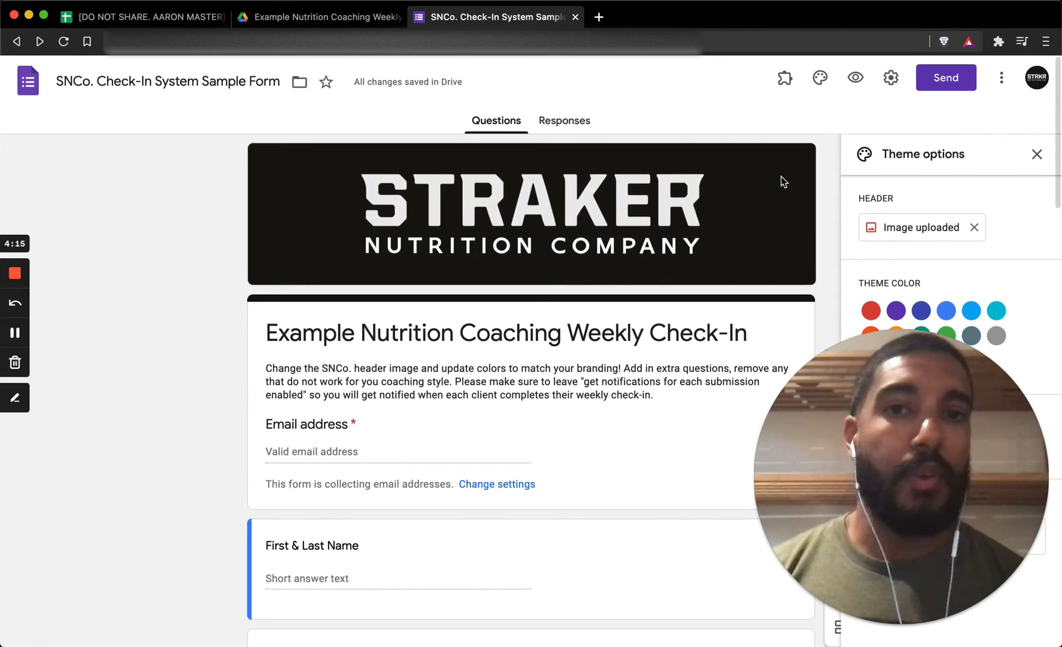
{"action": "left_click", "coordinate": [575, 121]}
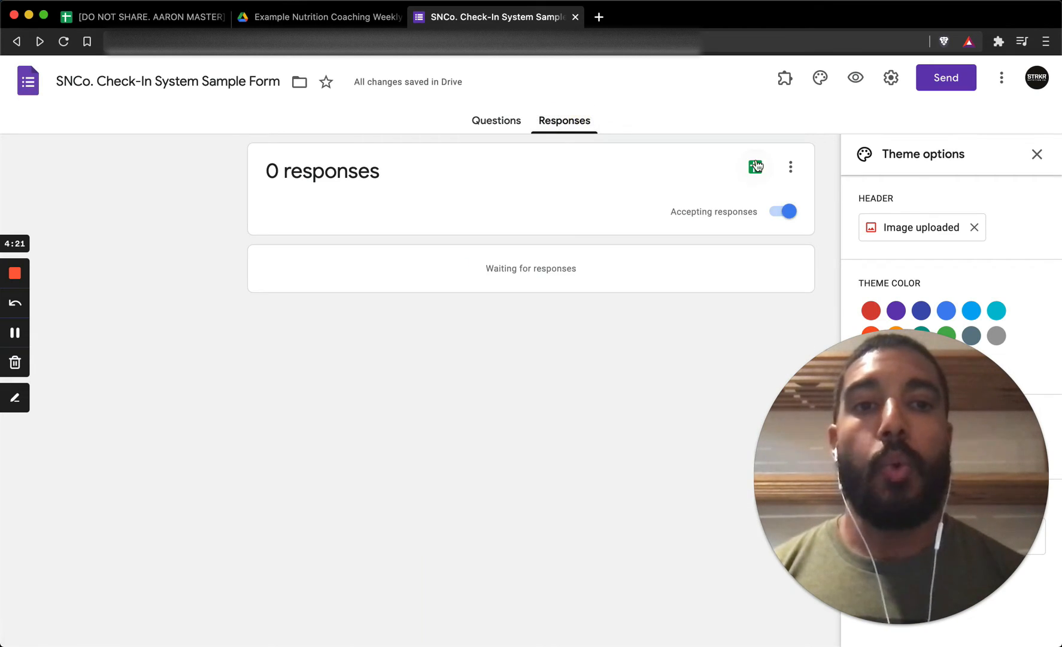
{"action": "left_click", "coordinate": [793, 167]}
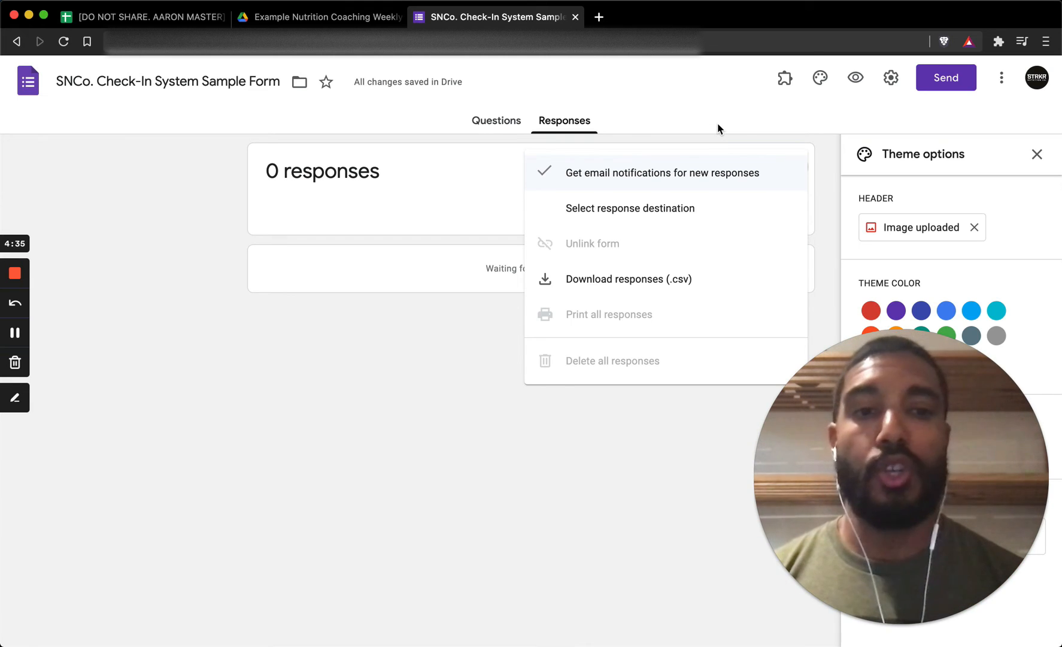
Close the Google Drive copy page and select the check-in form link cell on the Configuration Sheet in Google Sheets
{"action": "left_click", "coordinate": [352, 21]}
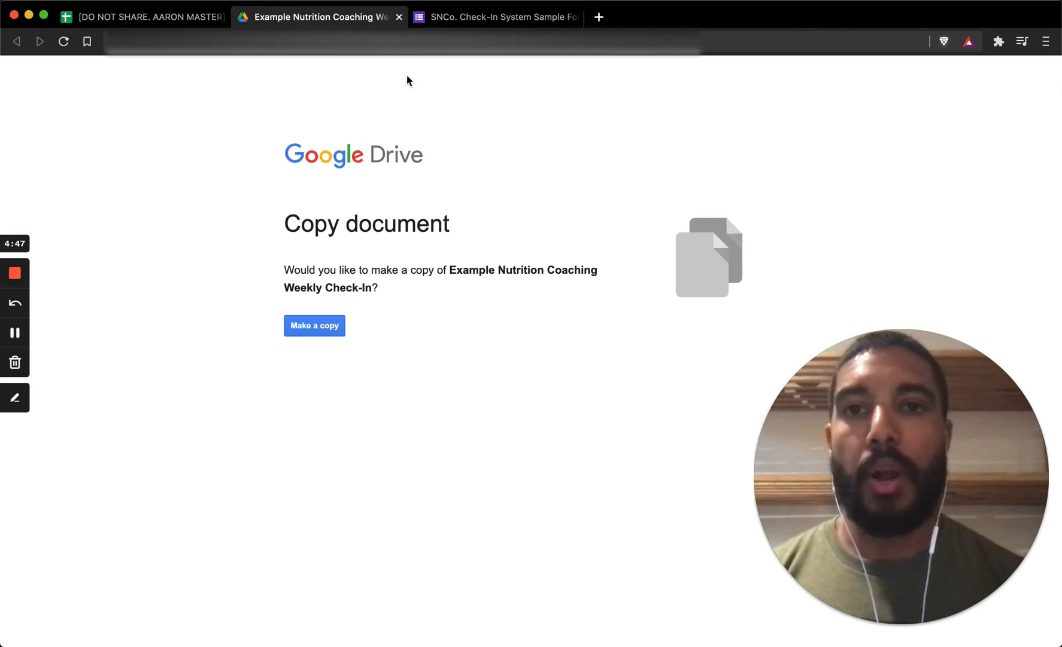
{"action": "left_click", "coordinate": [398, 17]}
{"action": "left_click", "coordinate": [178, 17]}
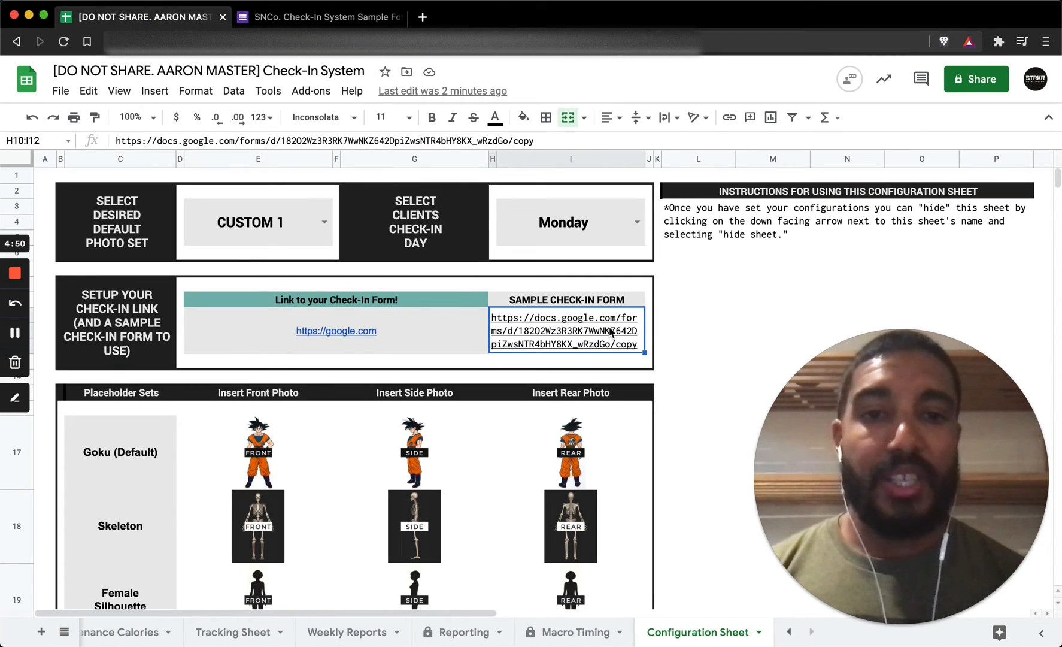
{"action": "mouse_move", "coordinate": [416, 335]}
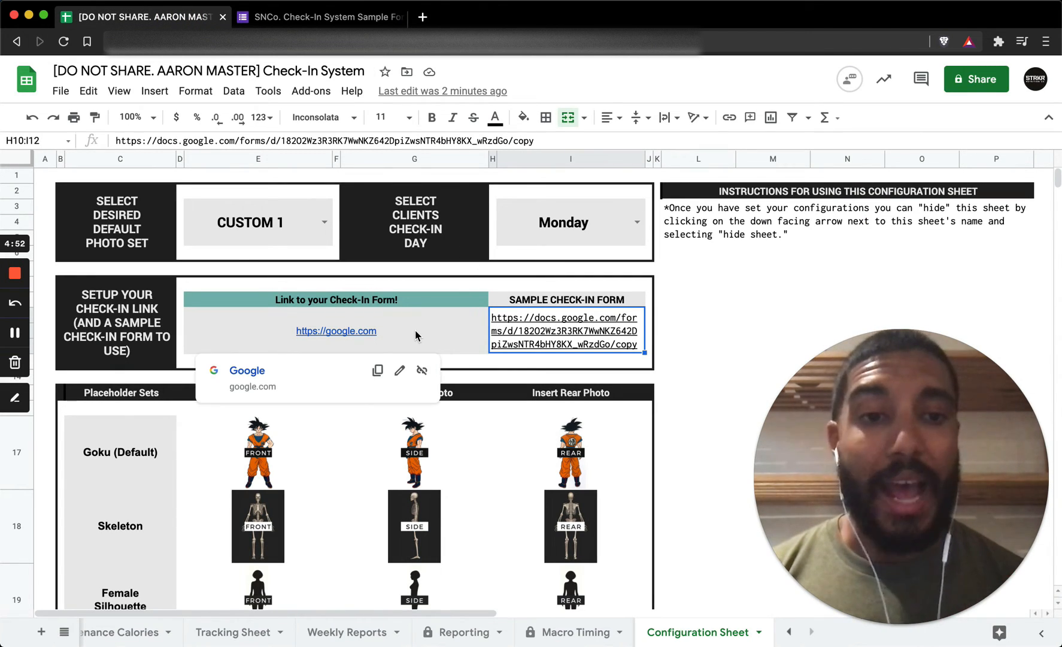
{"action": "left_click", "coordinate": [416, 335]}
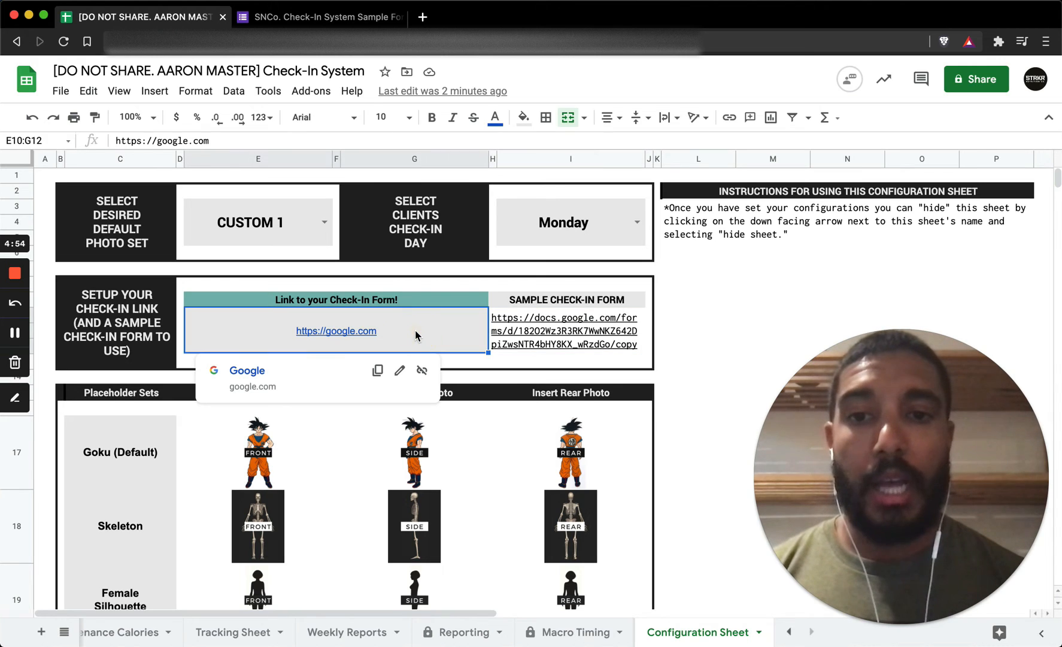
Switch to the sample check-in form in Google Forms, copy its shareable response link and close the send dialog
{"action": "mouse_move", "coordinate": [572, 339]}
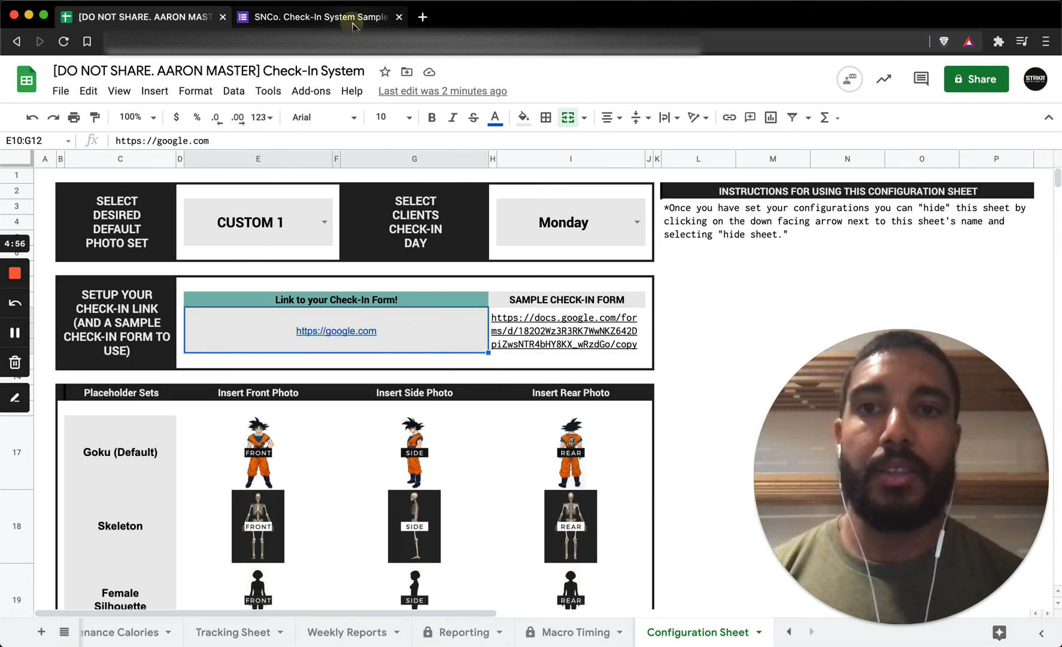
{"action": "left_click", "coordinate": [320, 16]}
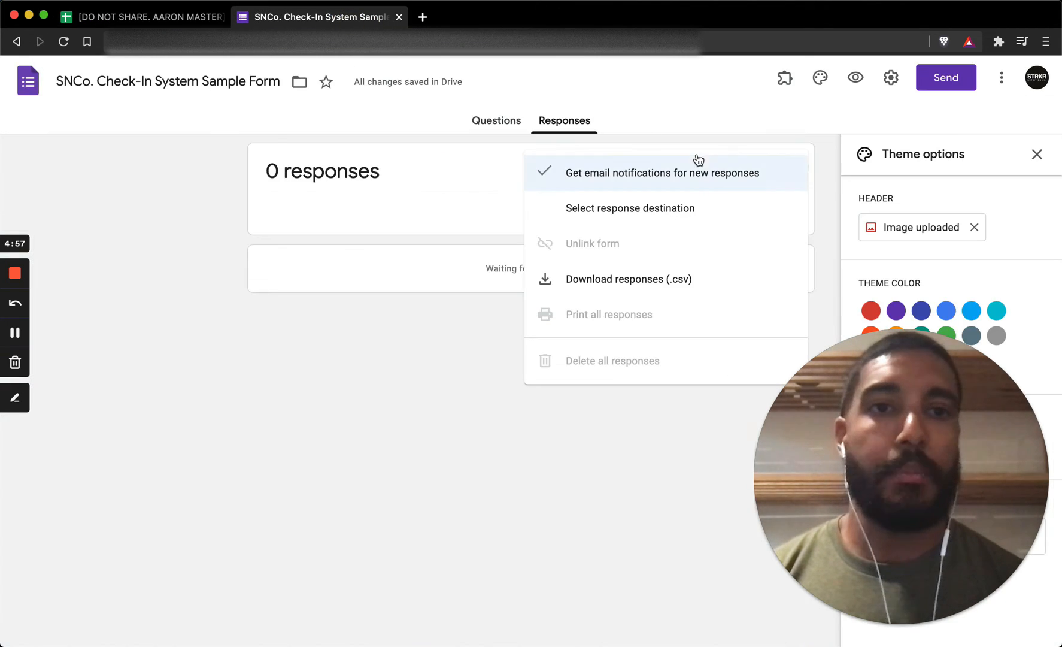
{"action": "left_click", "coordinate": [949, 82]}
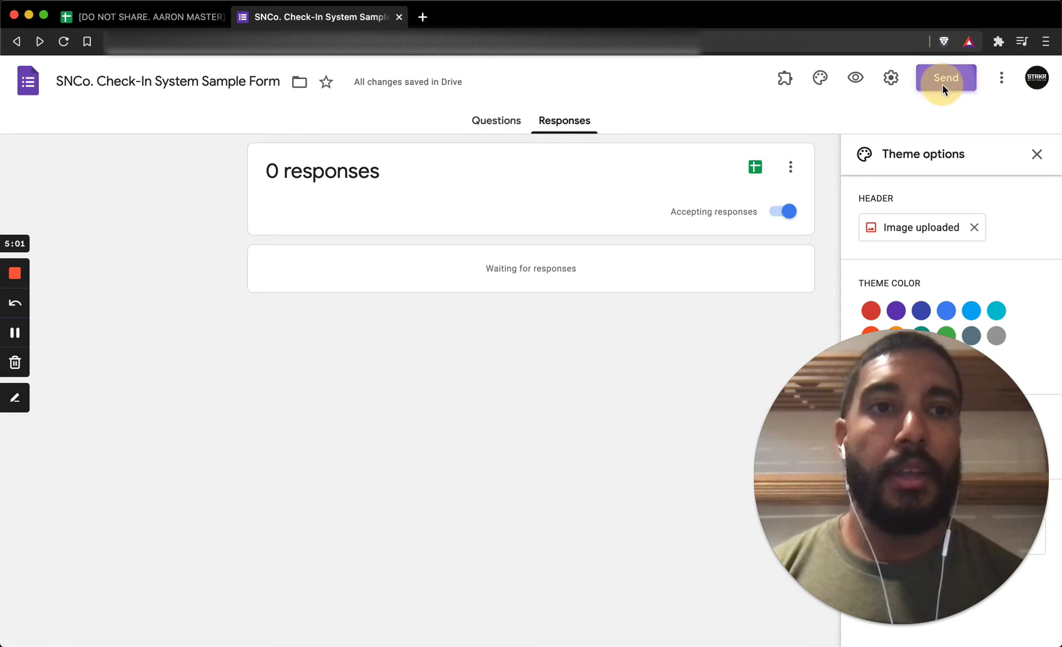
{"action": "left_click", "coordinate": [943, 85]}
{"action": "left_click", "coordinate": [479, 190]}
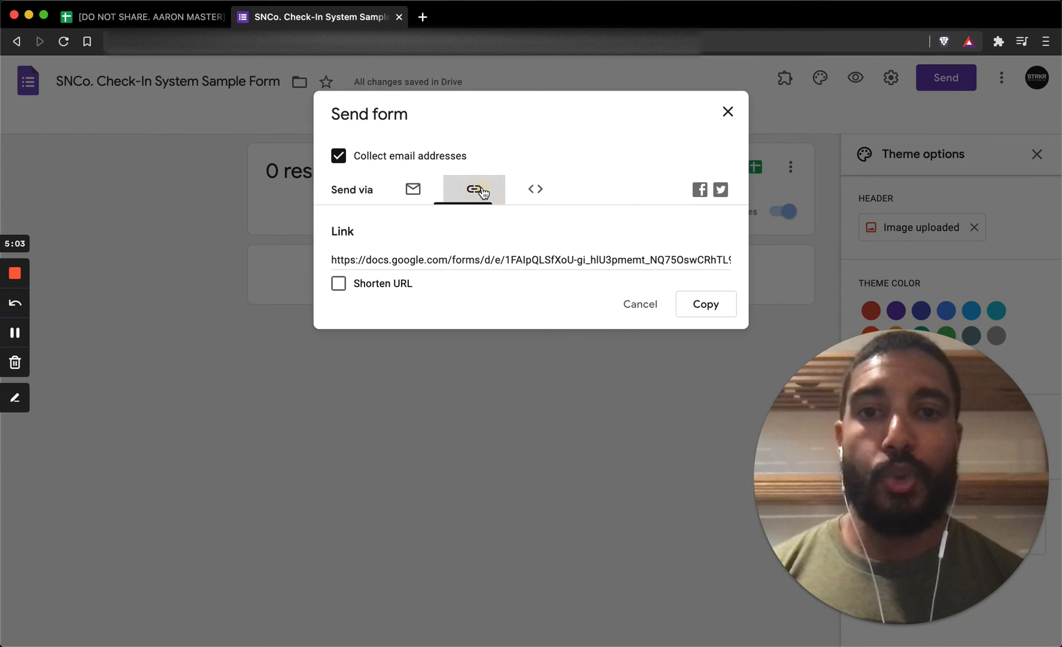
{"action": "left_click", "coordinate": [456, 259]}
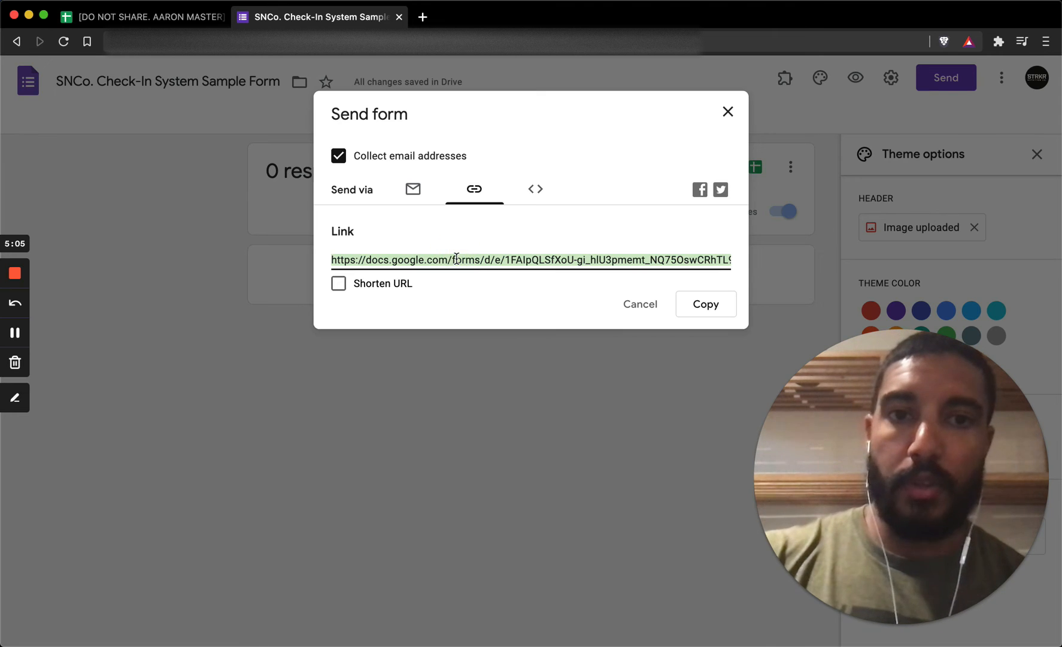
{"action": "left_click", "coordinate": [728, 111]}
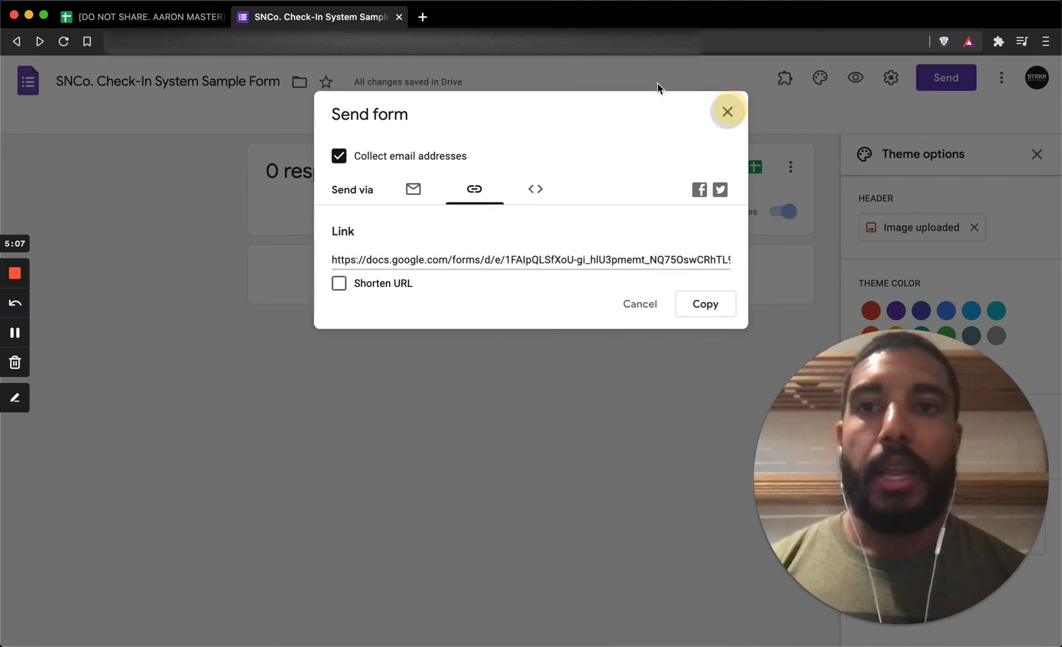
Switch to the Check-In System in Google Sheets and replace the check-in form link on the Configuration Sheet with the copied form link
{"action": "left_click", "coordinate": [185, 17]}
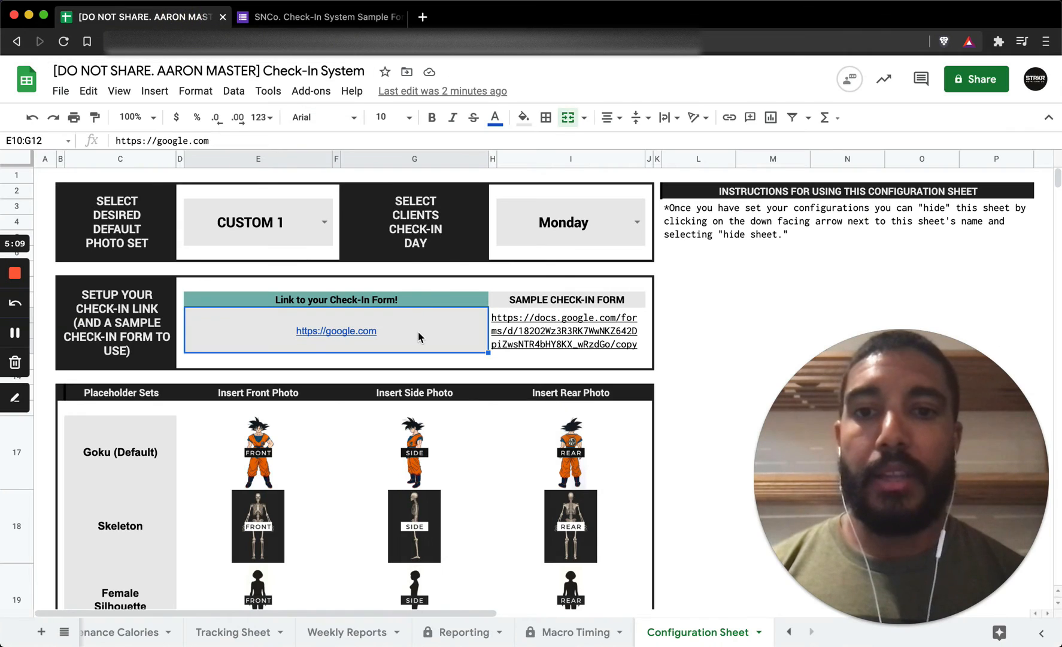
{"action": "triple_click", "coordinate": [334, 141]}
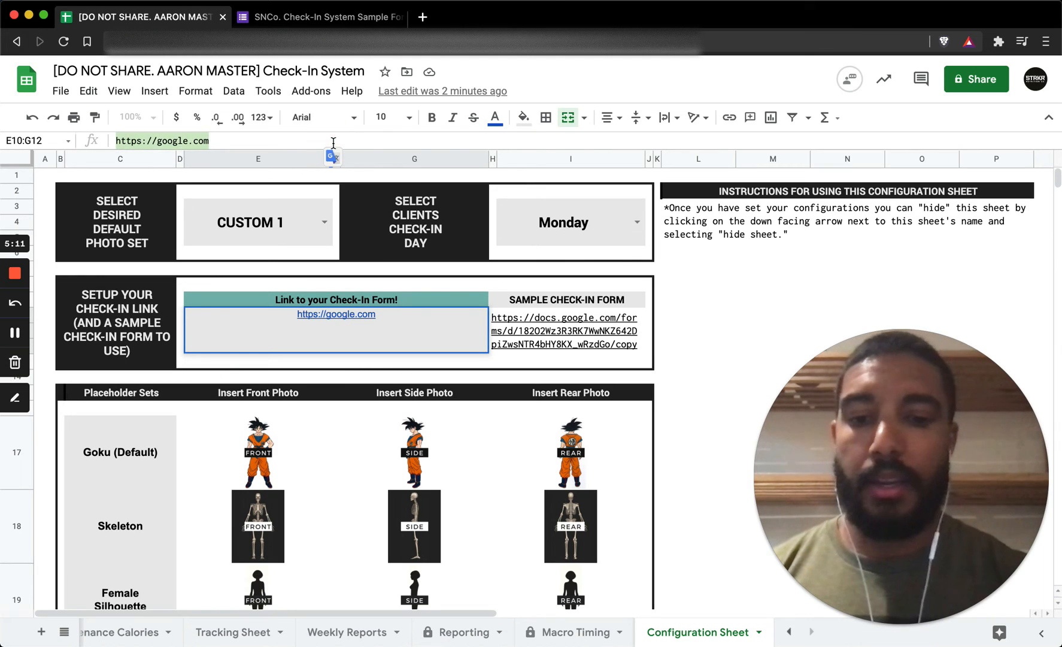
{"action": "type", "text": "https://docs.google.com/forms/d/e/1FAIpQLSfXoU-gi_hlU3pmemt_NQ75OswCRhTL9D3qZzMdG4DZcfwTlA/viewform?usp=sf_link"}
{"action": "key", "text": "Return"}
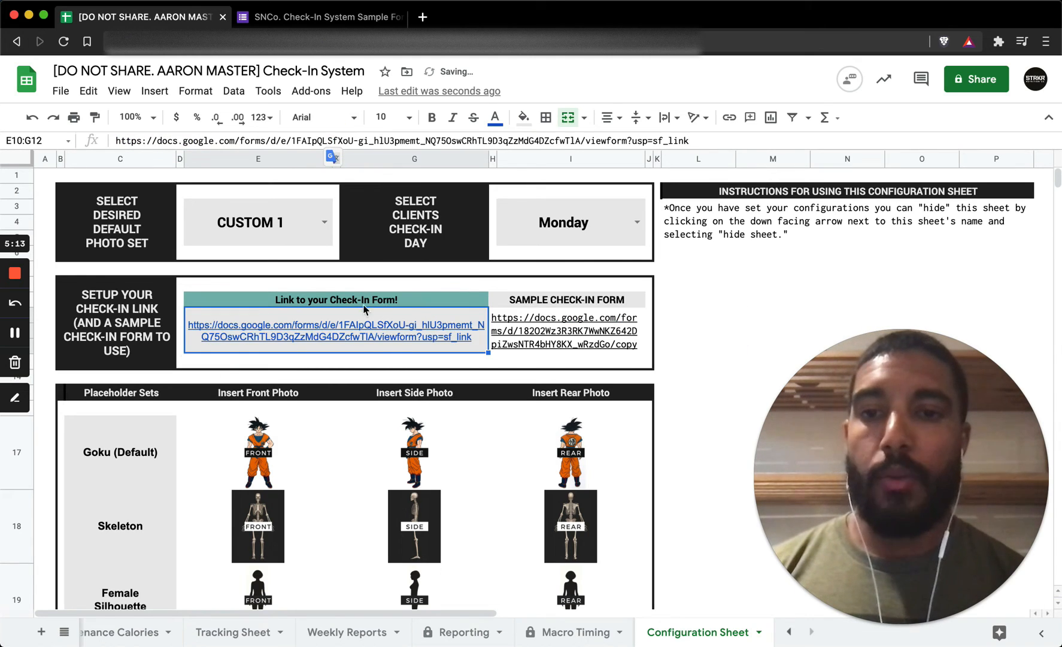
{"action": "mouse_move", "coordinate": [419, 338]}
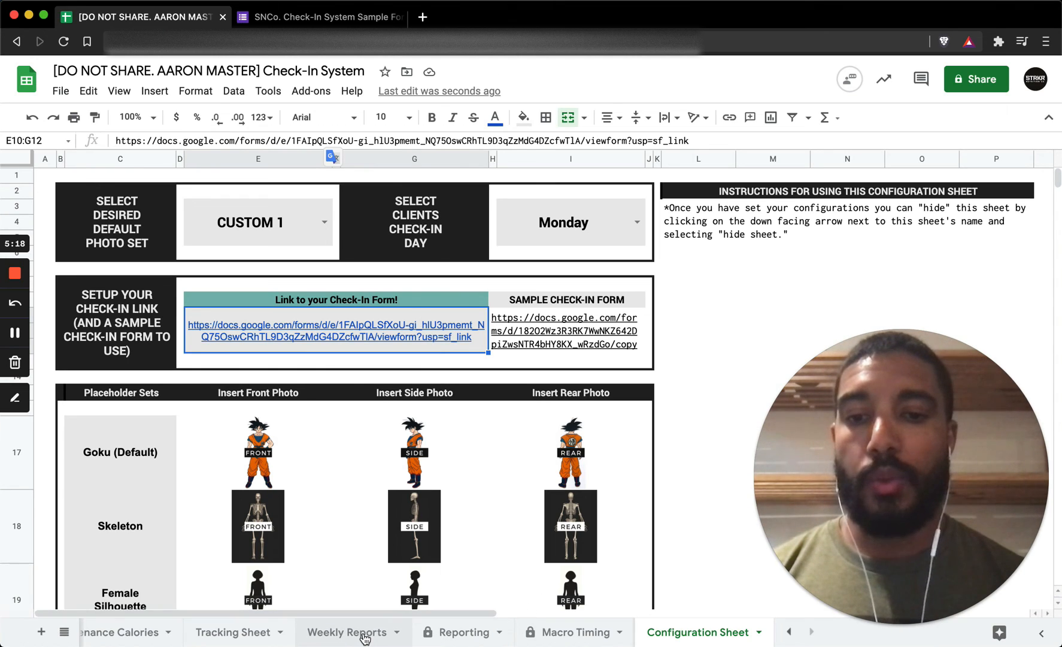
Check the check-in details on the Tracking Sheet and open the check-in questions link from there
{"action": "left_click", "coordinate": [236, 635]}
{"action": "scroll", "coordinate": [380, 418], "scroll_direction": "down", "scroll_amount": 2}
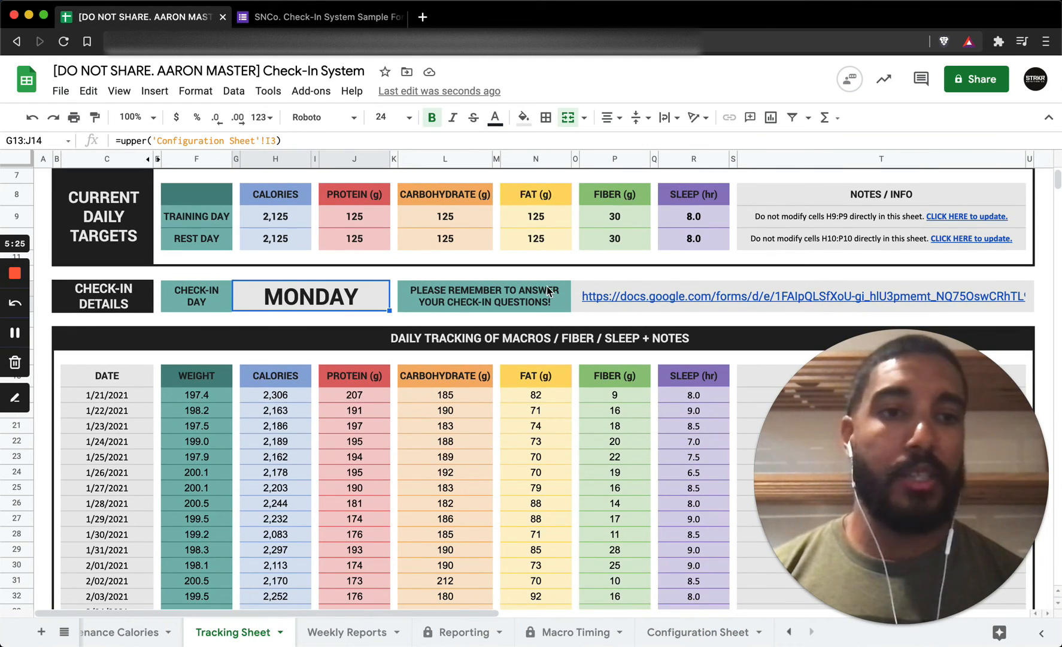
{"action": "scroll", "coordinate": [547, 288], "scroll_direction": "down", "scroll_amount": 1}
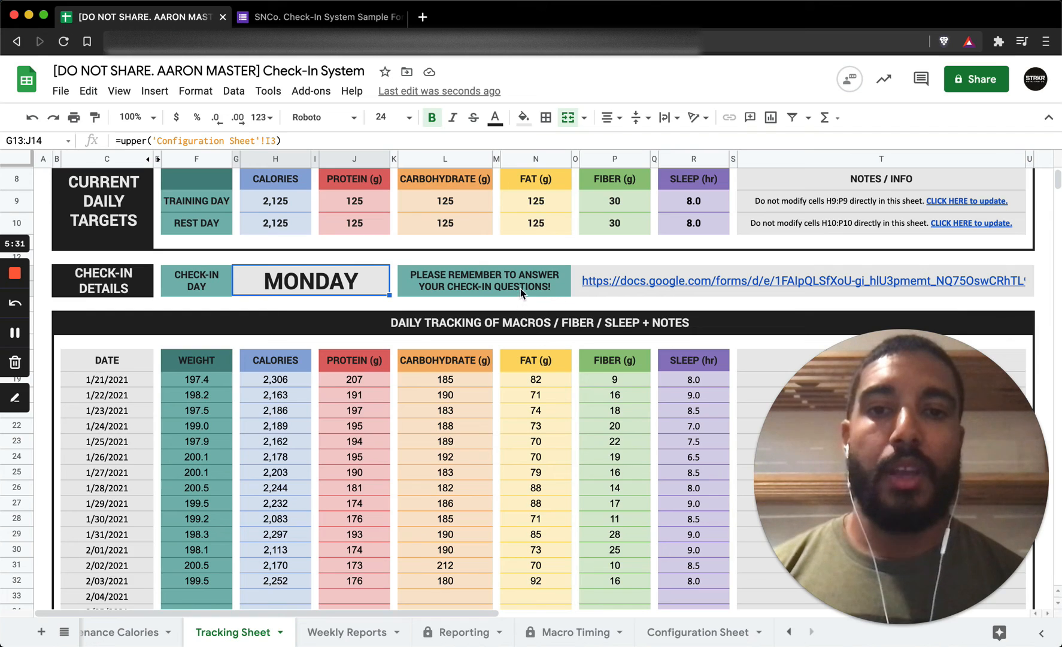
{"action": "mouse_move", "coordinate": [637, 280]}
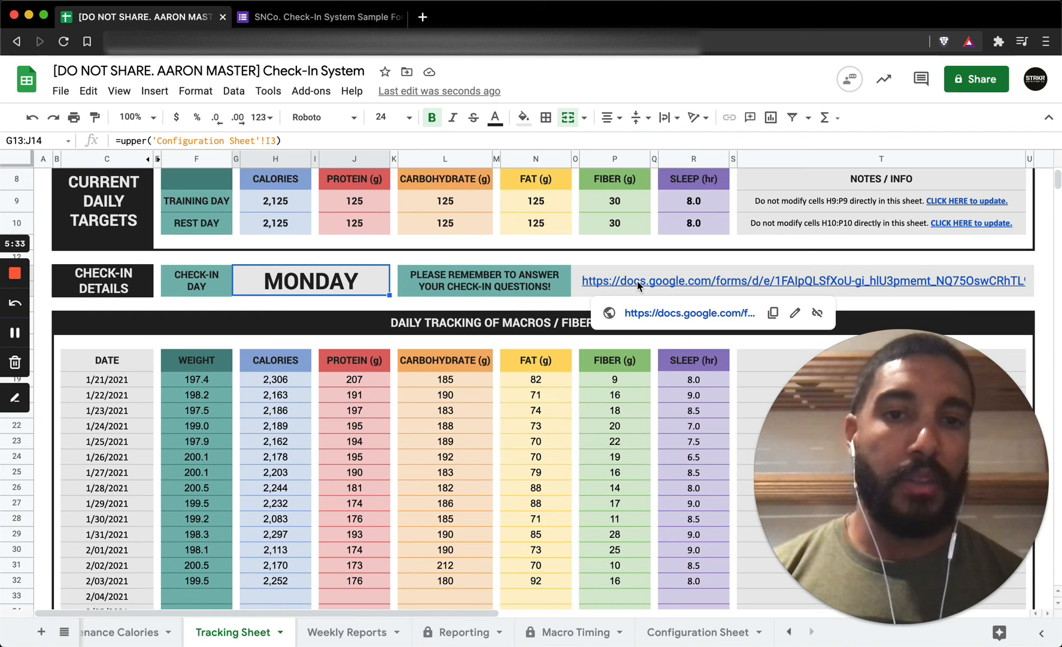
{"action": "left_click", "coordinate": [637, 281]}
{"action": "left_click", "coordinate": [656, 312]}
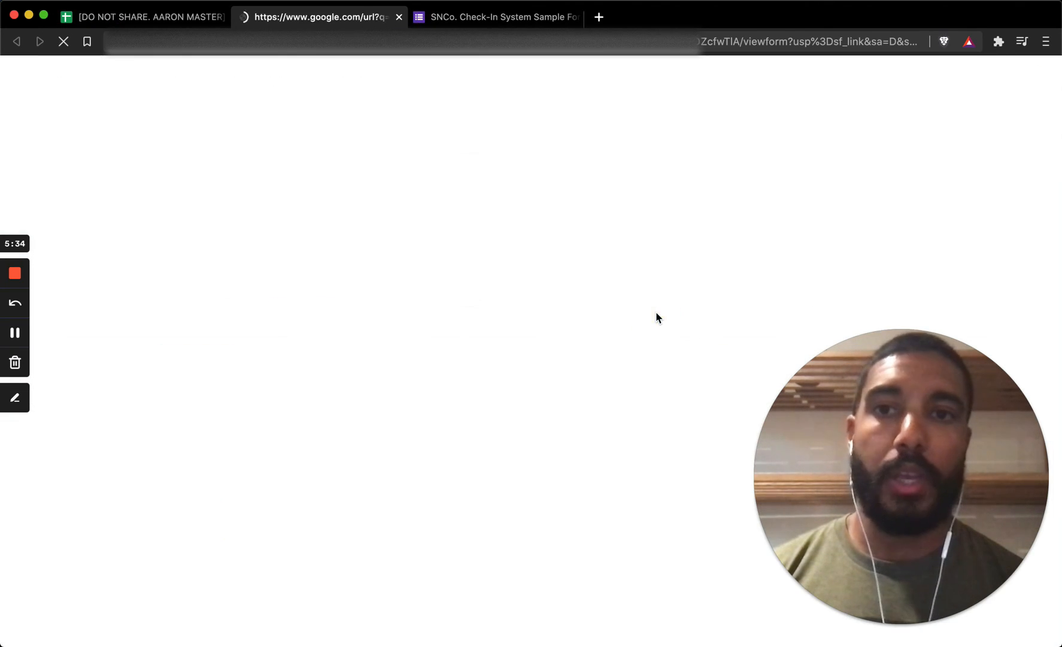
Review the questions of the Example Nutrition Coaching Weekly Check-In form through to its submission section
{"action": "scroll", "coordinate": [415, 255], "scroll_direction": "down", "scroll_amount": 3}
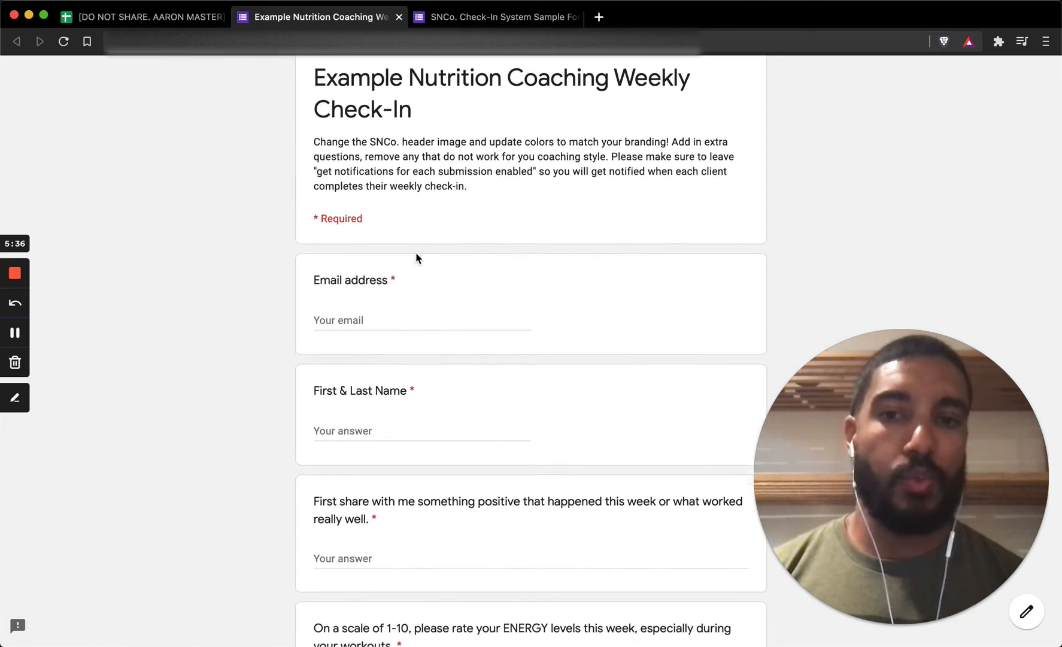
{"action": "scroll", "coordinate": [415, 252], "scroll_direction": "down", "scroll_amount": 20}
{"action": "scroll", "coordinate": [416, 252], "scroll_direction": "up", "scroll_amount": 7}
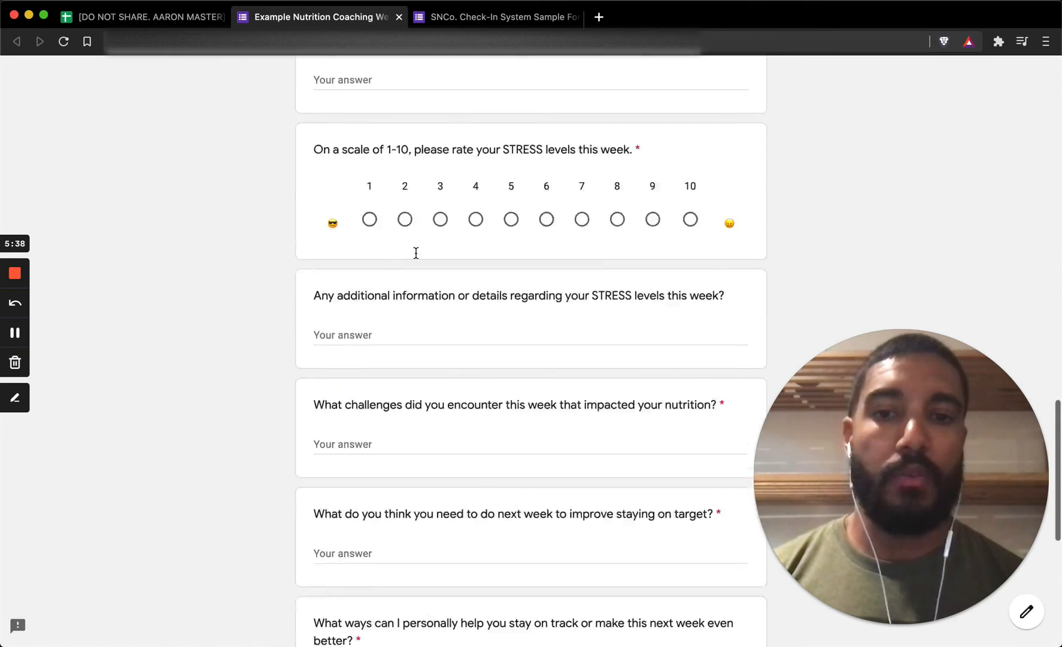
{"action": "scroll", "coordinate": [415, 252], "scroll_direction": "up", "scroll_amount": 20}
{"action": "scroll", "coordinate": [415, 256], "scroll_direction": "down", "scroll_amount": 20}
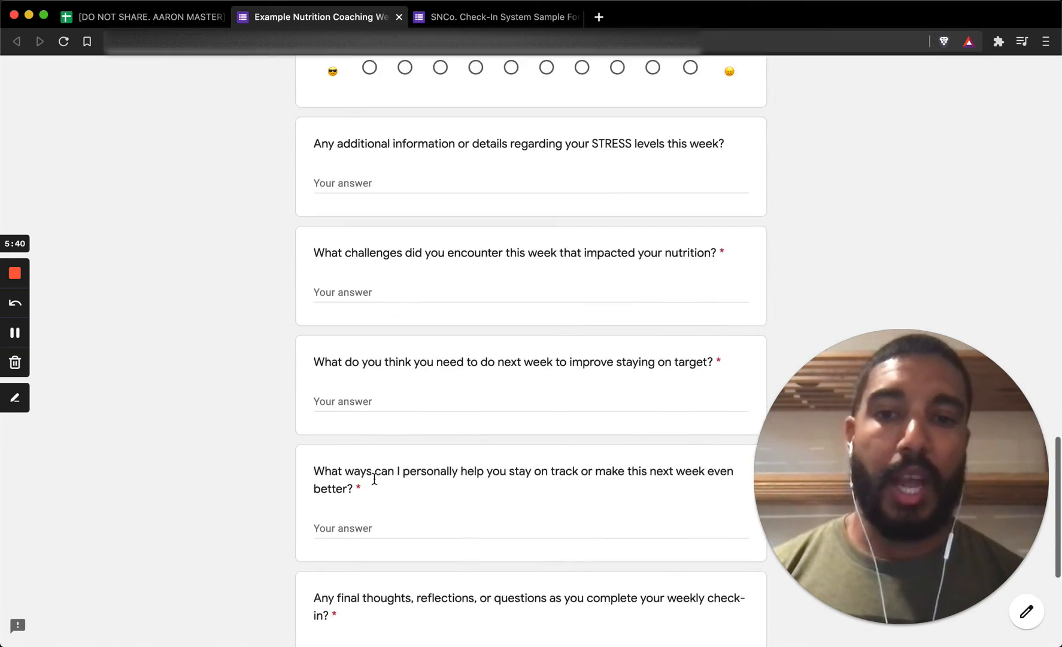
{"action": "scroll", "coordinate": [374, 479], "scroll_direction": "down", "scroll_amount": 5}
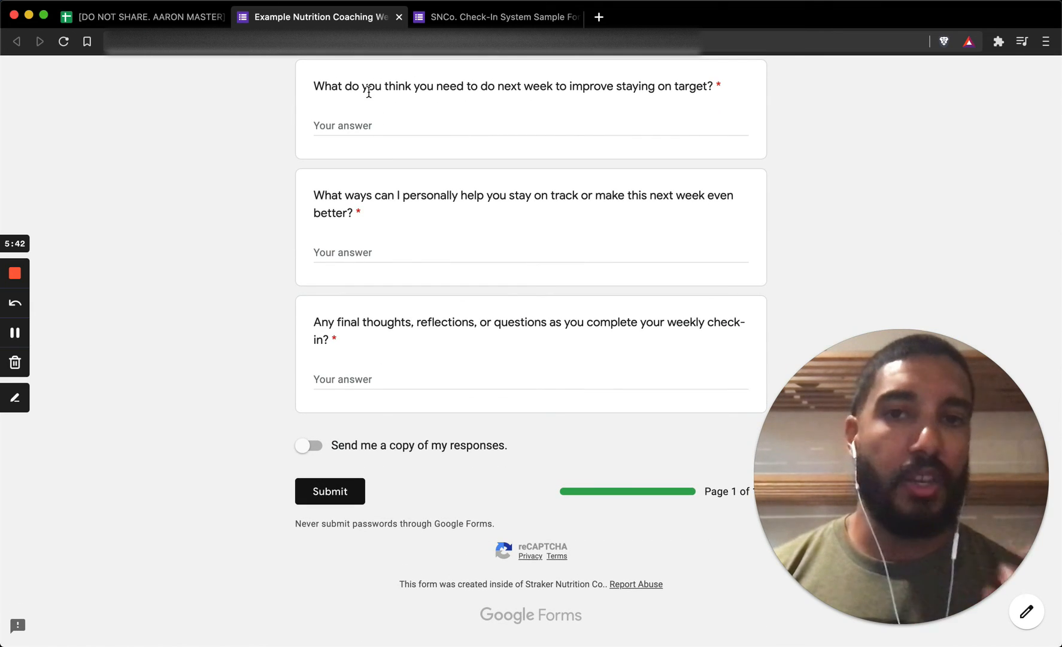
Close the check-in form and look over the Tracking Sheet's daily tracking table, check-in details and current daily targets
{"action": "left_click", "coordinate": [398, 17]}
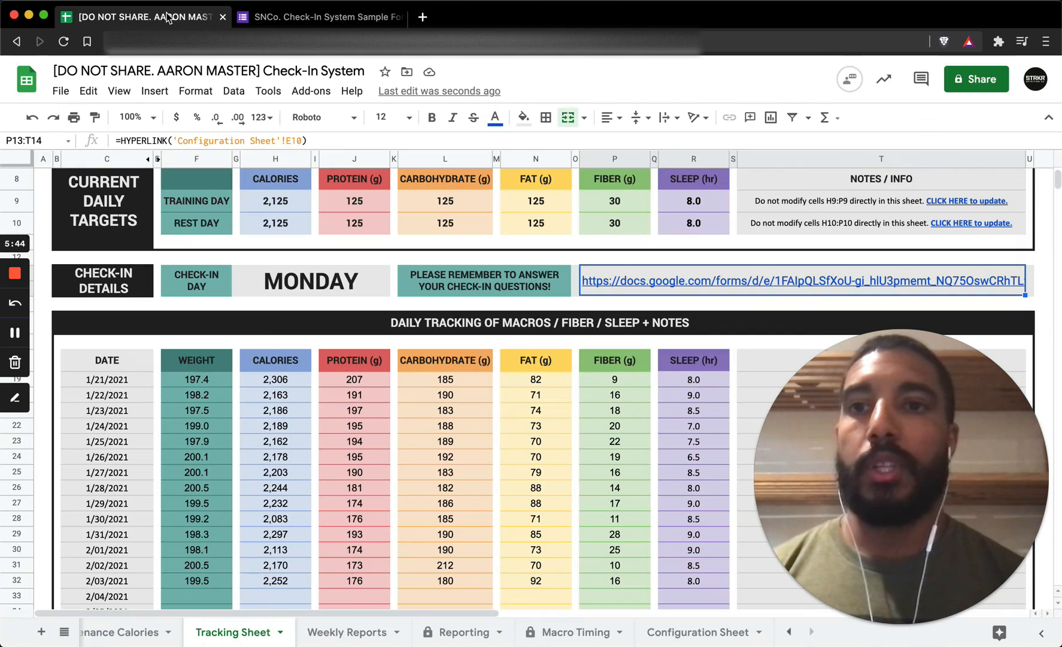
{"action": "scroll", "coordinate": [439, 372], "scroll_direction": "down", "scroll_amount": 3}
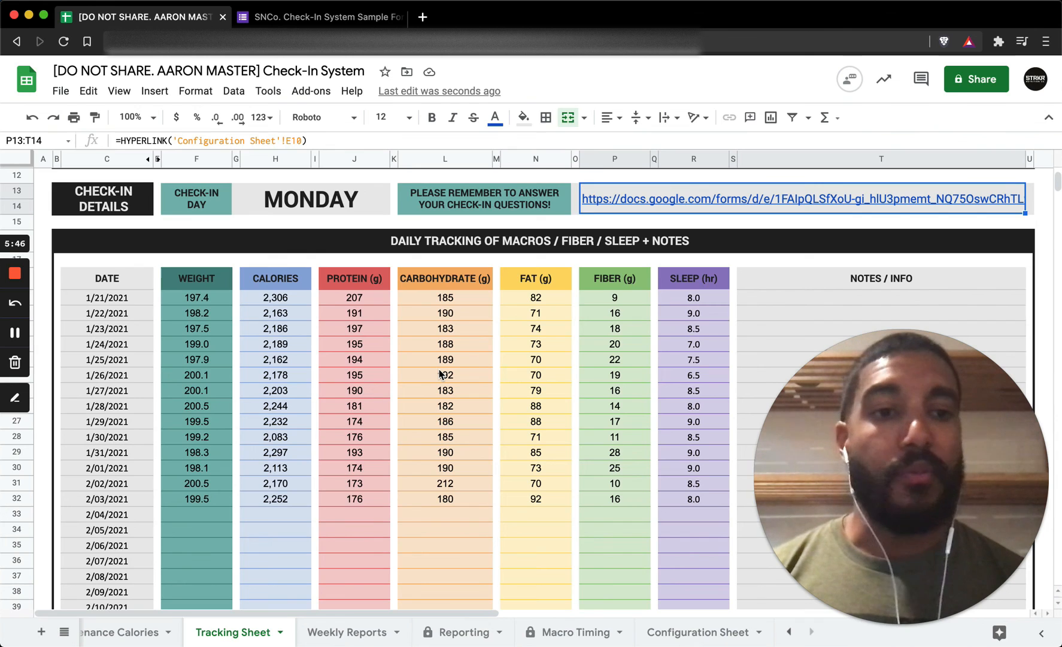
{"action": "scroll", "coordinate": [439, 374], "scroll_direction": "down", "scroll_amount": 2}
{"action": "scroll", "coordinate": [439, 368], "scroll_direction": "up", "scroll_amount": 5}
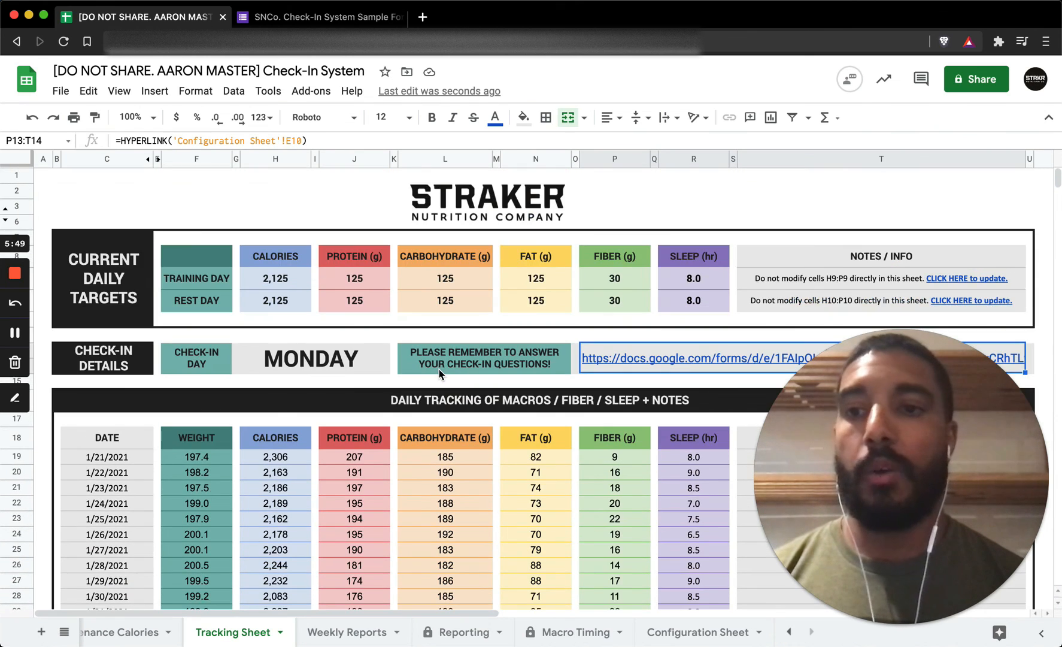
Return to the Configuration Sheet and review the placeholder photo sets, check-in settings and instructions for hiding the sheet
{"action": "left_click", "coordinate": [691, 634]}
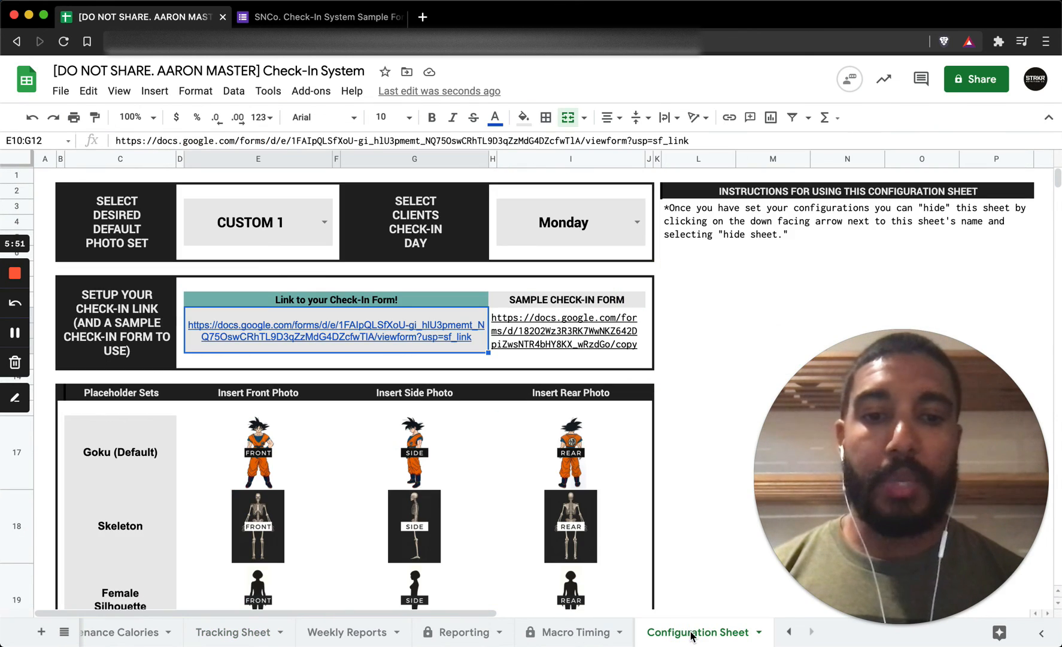
{"action": "scroll", "coordinate": [485, 460], "scroll_direction": "down", "scroll_amount": 10}
{"action": "scroll", "coordinate": [485, 460], "scroll_direction": "up", "scroll_amount": 3}
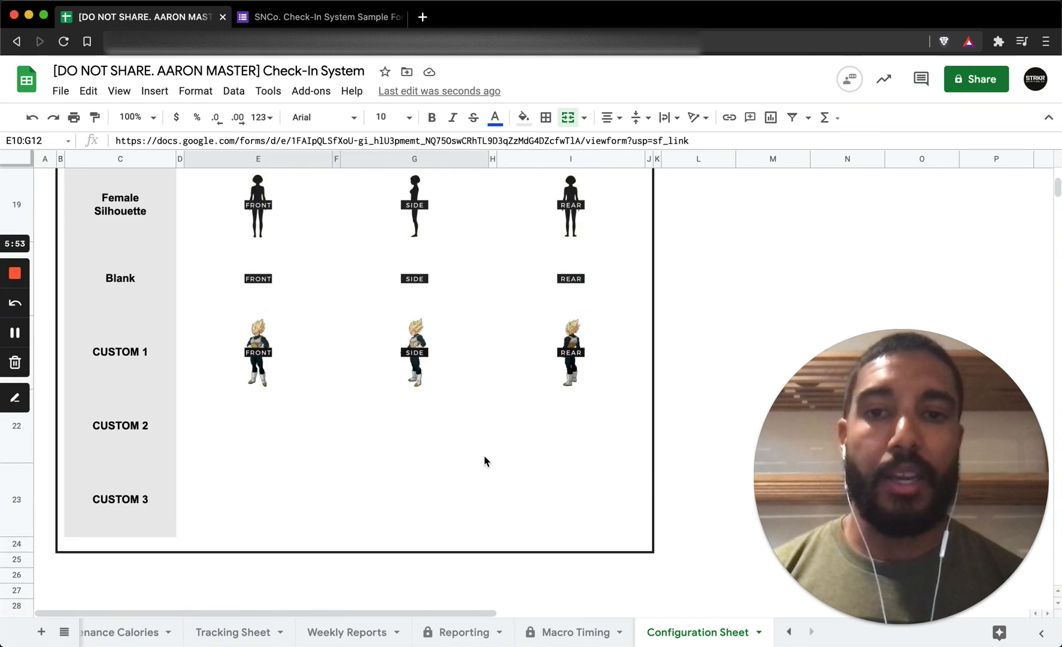
{"action": "scroll", "coordinate": [294, 435], "scroll_direction": "up", "scroll_amount": 7}
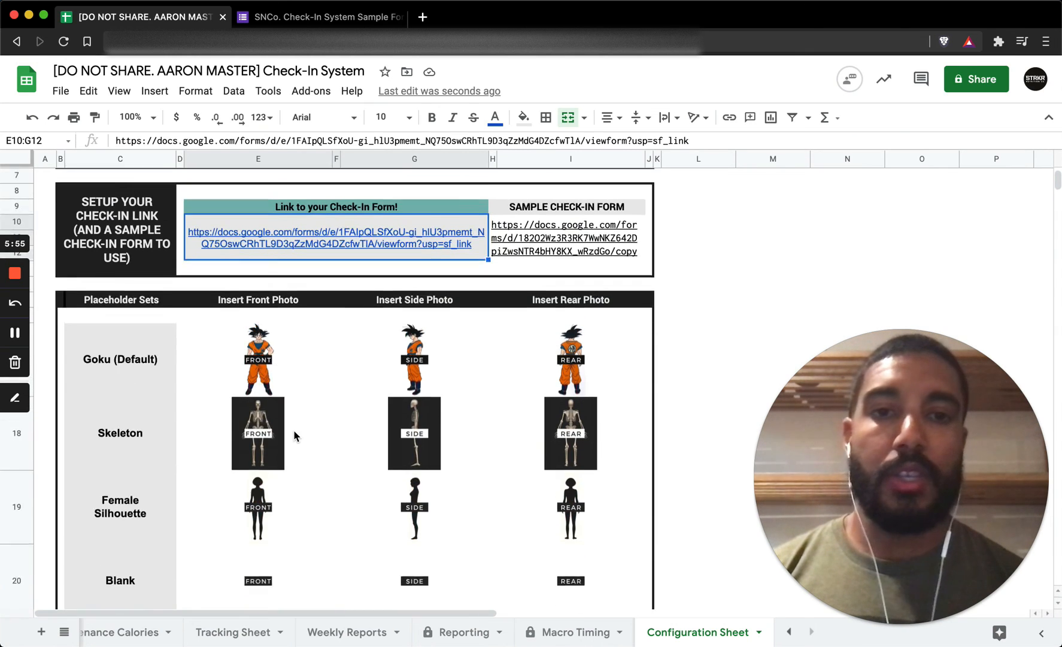
{"action": "scroll", "coordinate": [703, 305], "scroll_direction": "down", "scroll_amount": 1}
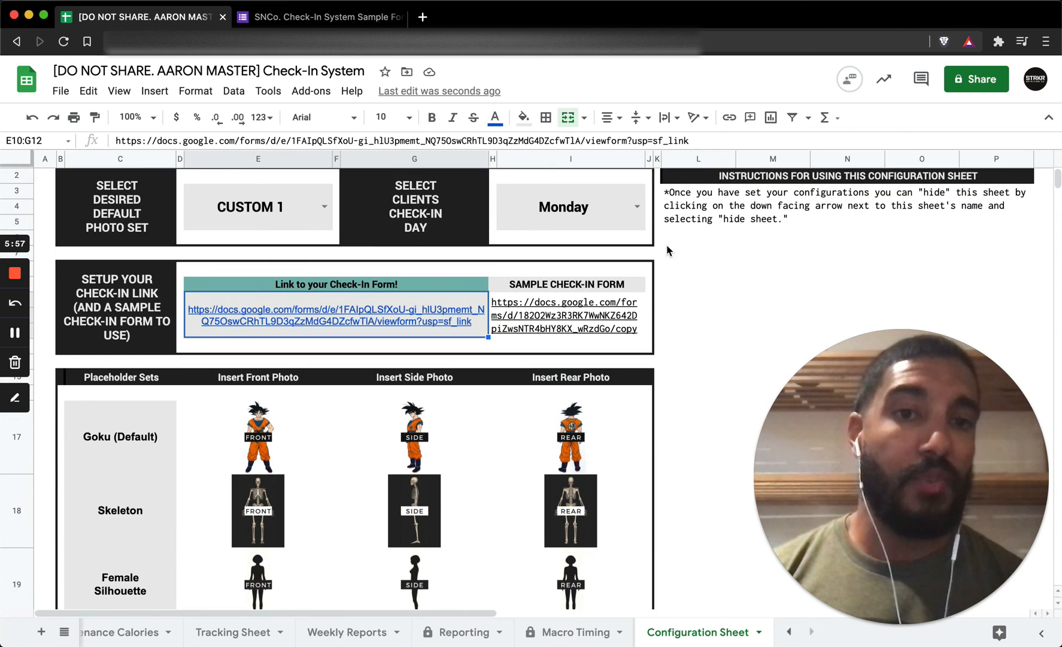
{"action": "left_click", "coordinate": [772, 251]}
{"action": "left_click", "coordinate": [889, 285]}
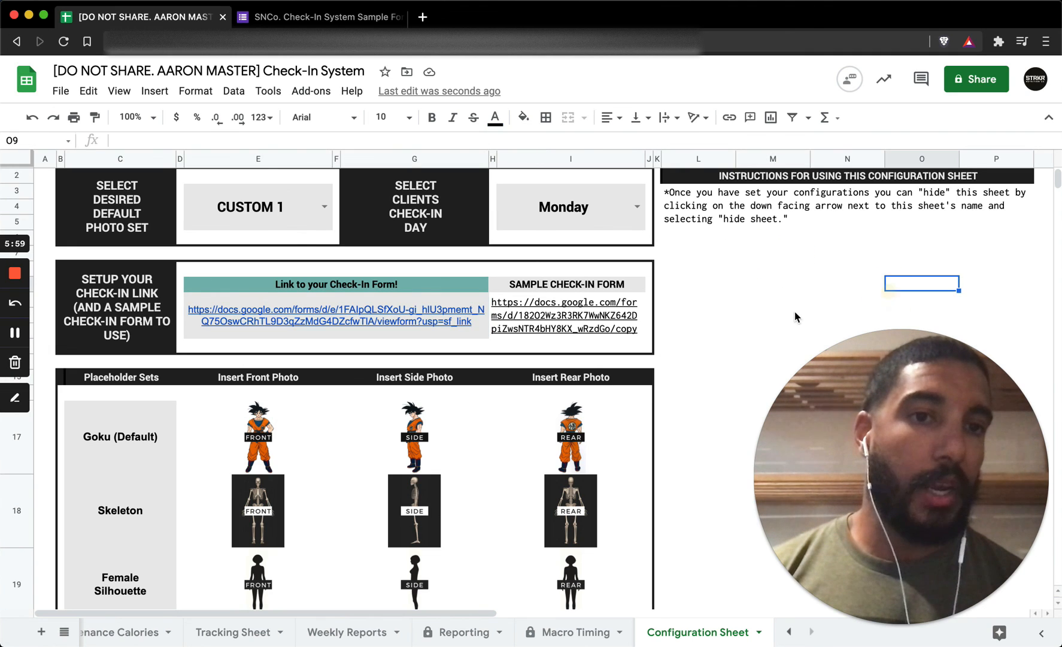